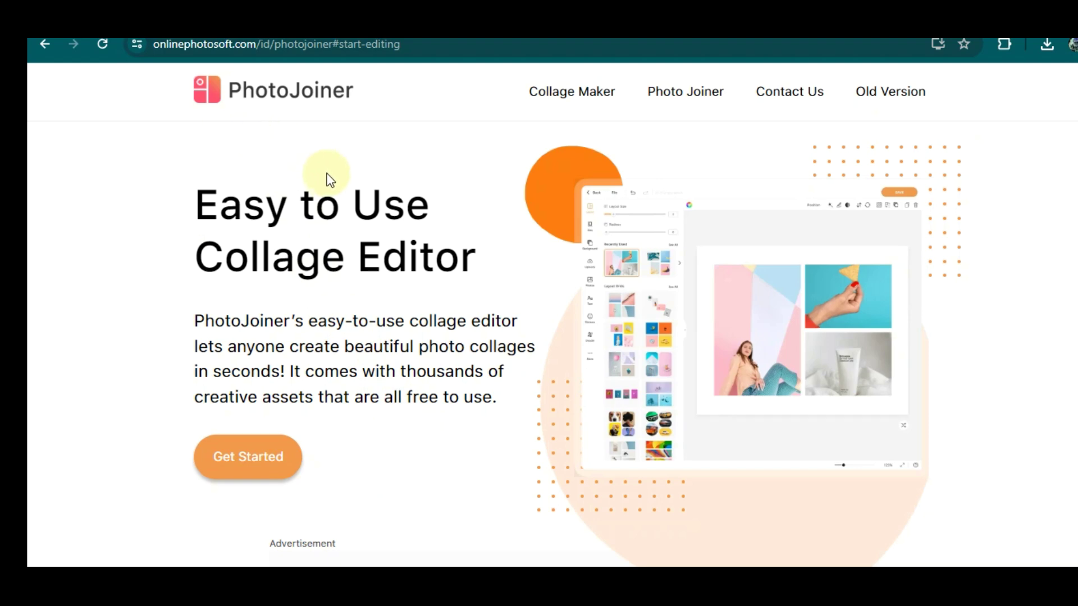
Scroll to the top of the PhotoJoiner collage editor page on onlinephotosoft.com.
scroll(331, 225, "up", 4)
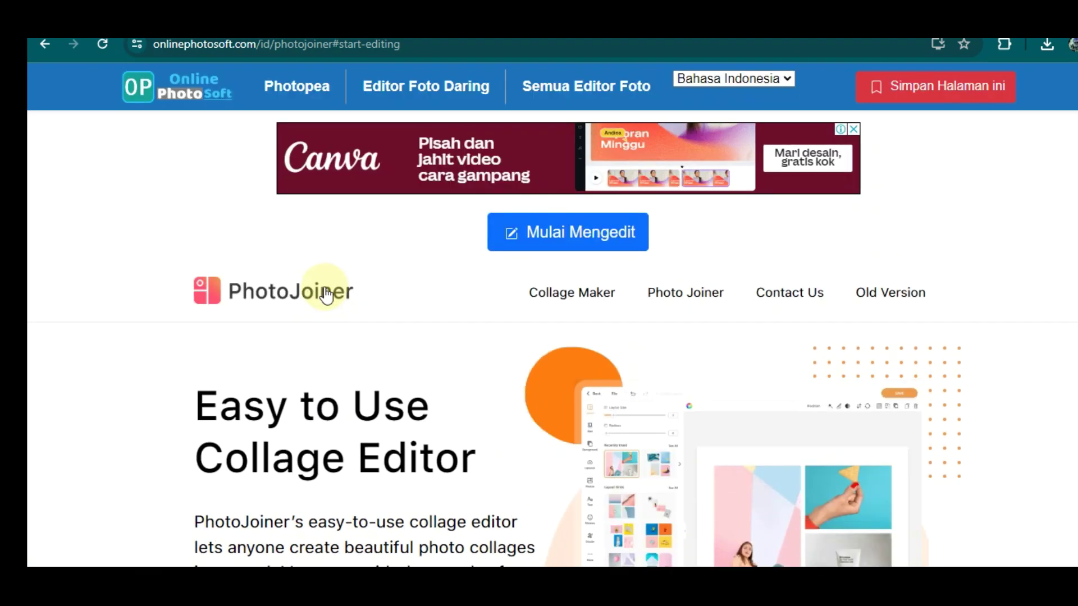
scroll(303, 314, "down", 3)
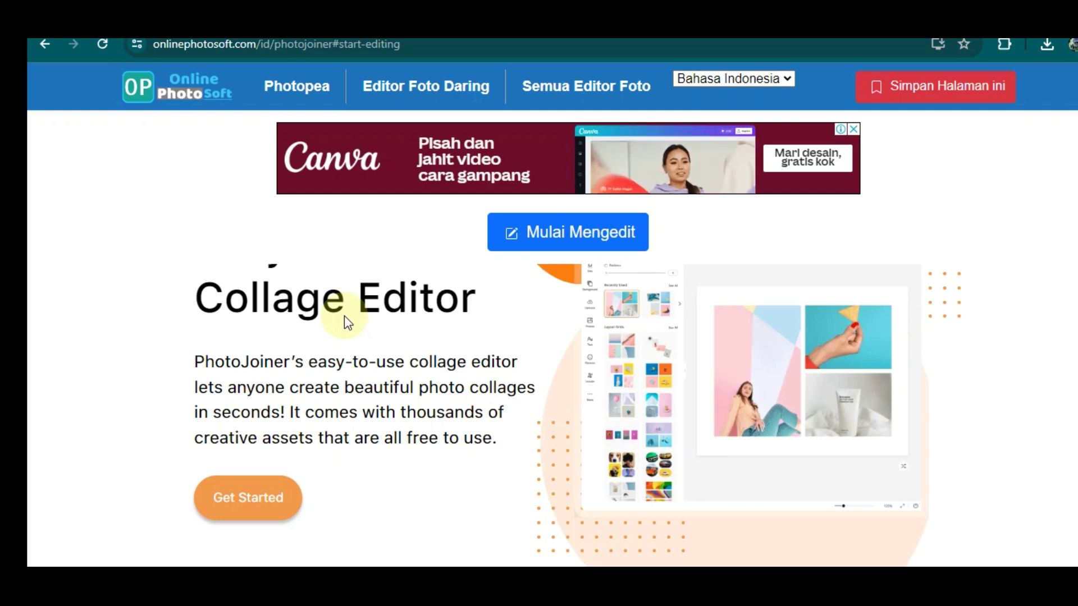
scroll(350, 320, "down", 2)
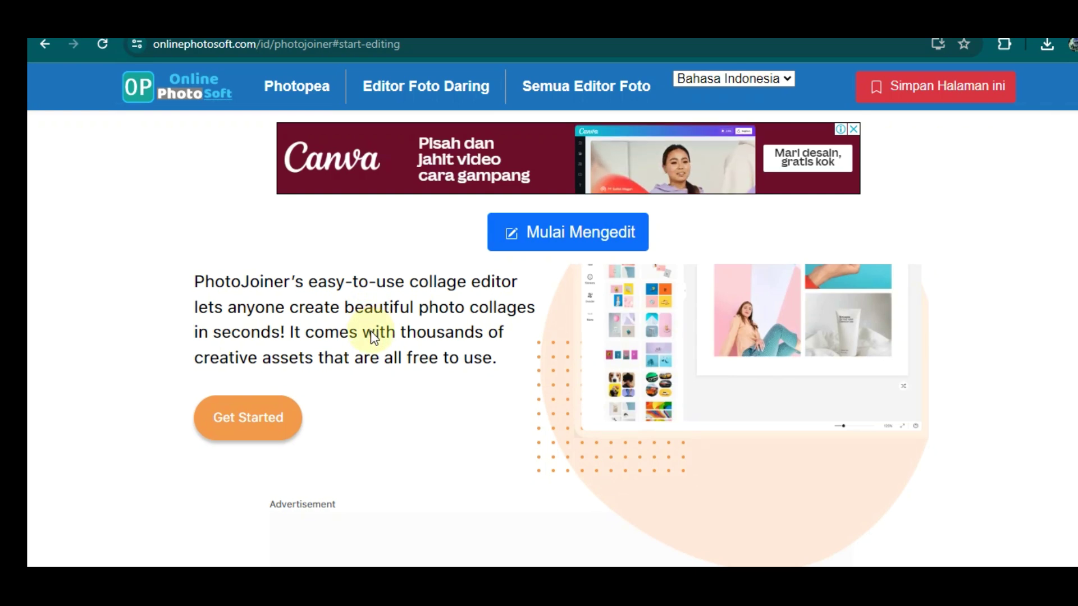
left_click(244, 416)
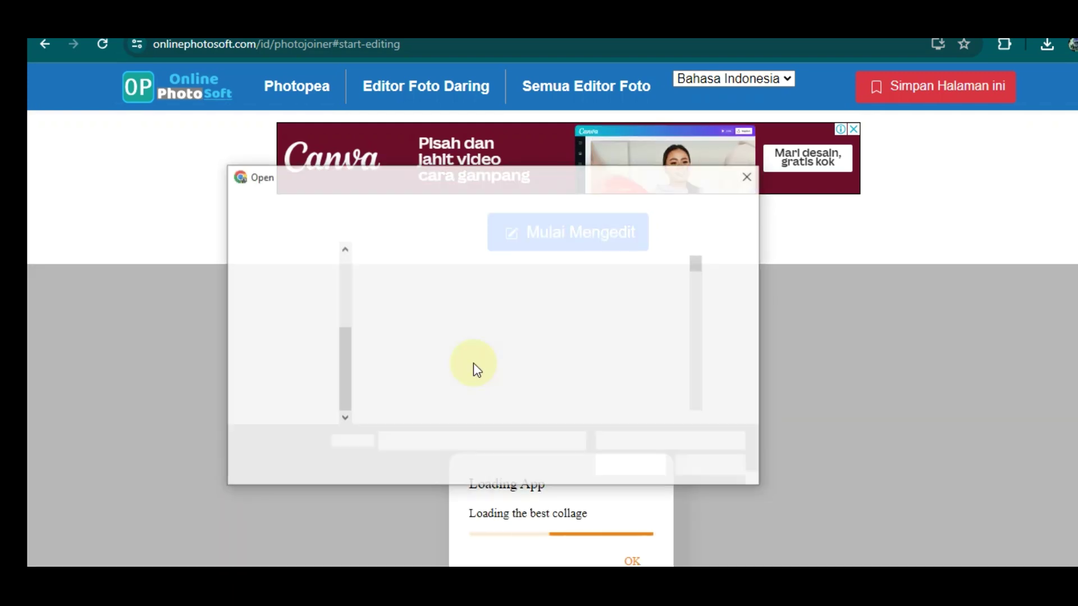
Start the collage editor and close the photo picker without choosing a photo.
scroll(475, 363, "down", 2)
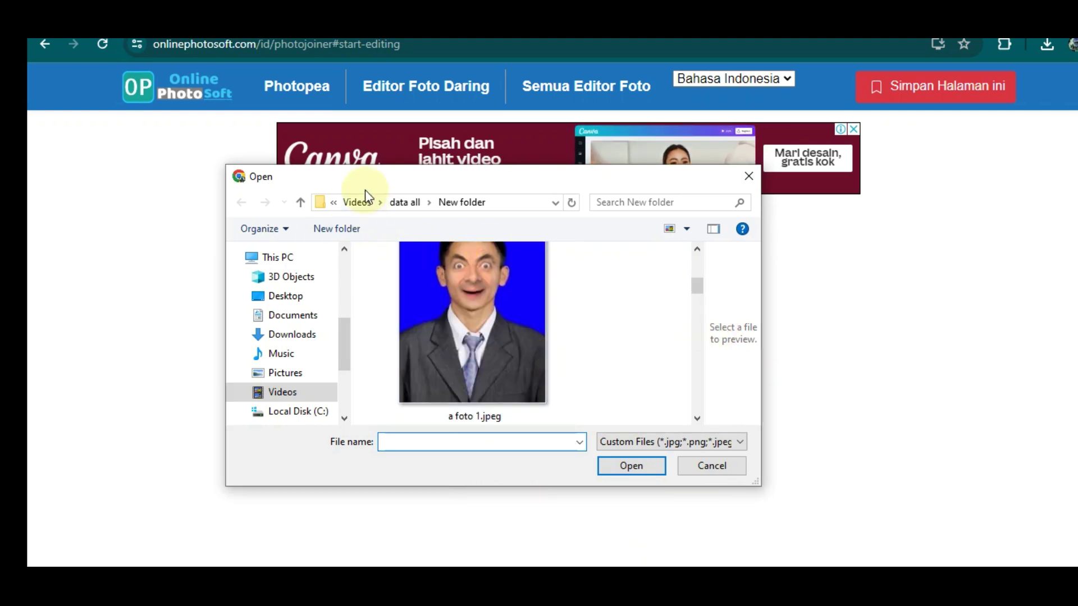
left_click_drag(370, 183, 427, 217)
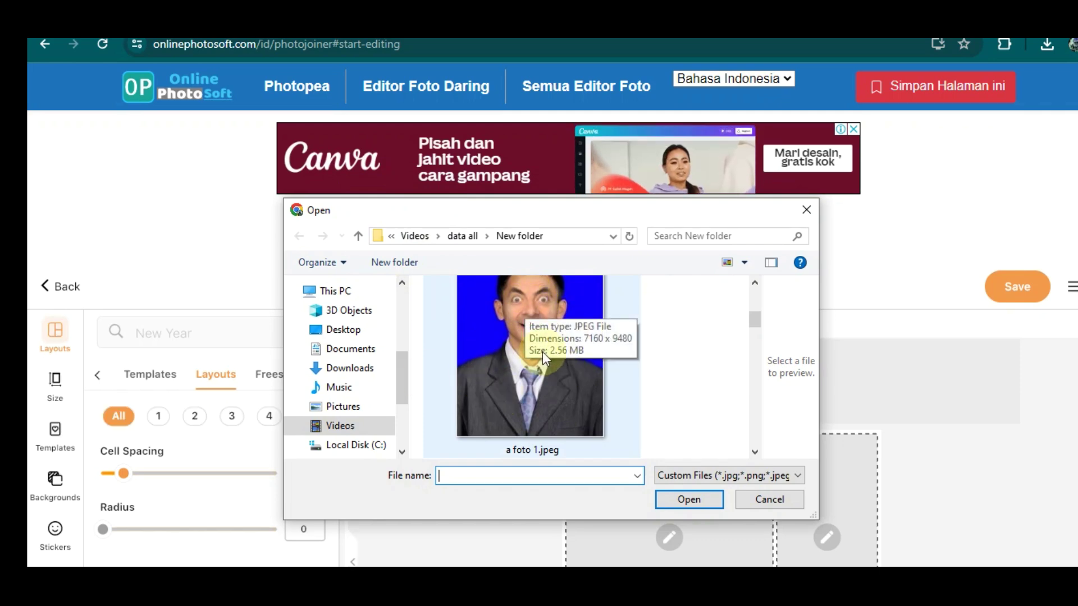
scroll(542, 351, "down", 1)
scroll(543, 352, "up", 3)
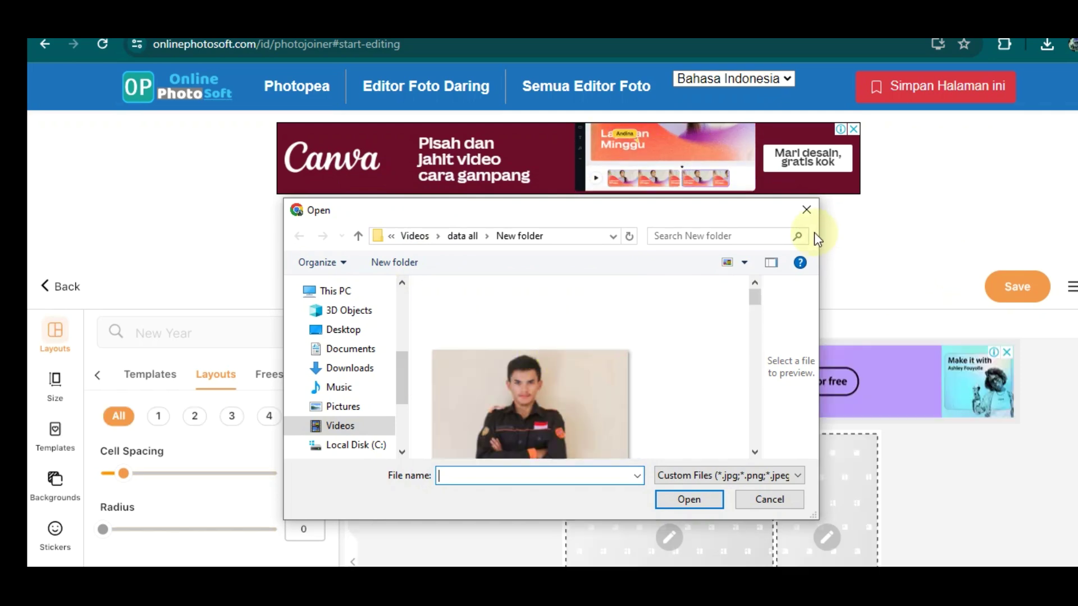
left_click(806, 212)
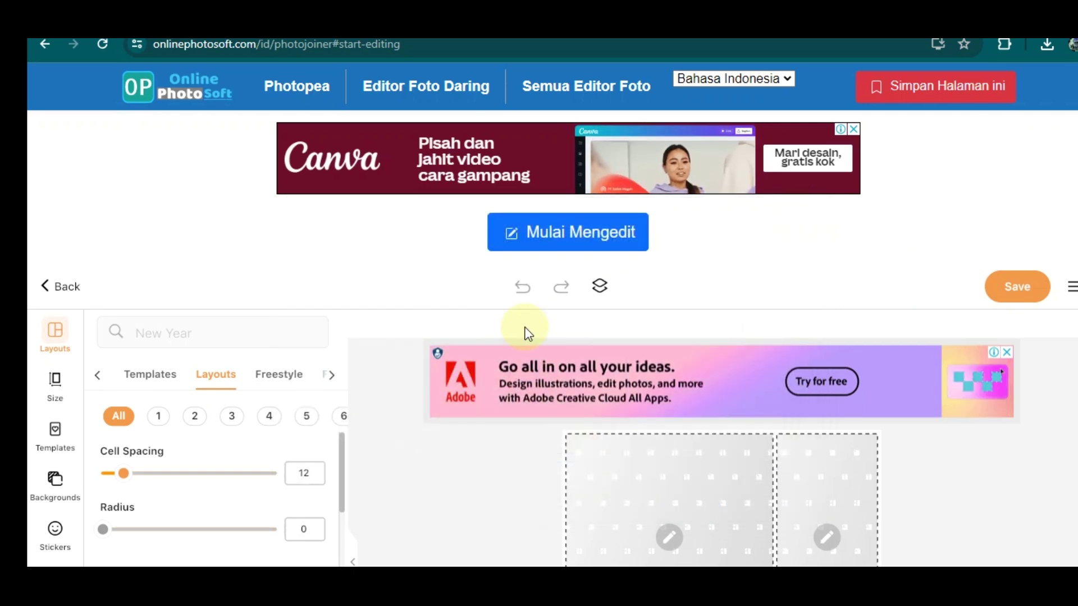
Choose the curved swirl thumbnail from the 4 Photos section of the Layouts panel.
scroll(499, 338, "down", 2)
scroll(500, 338, "down", 3)
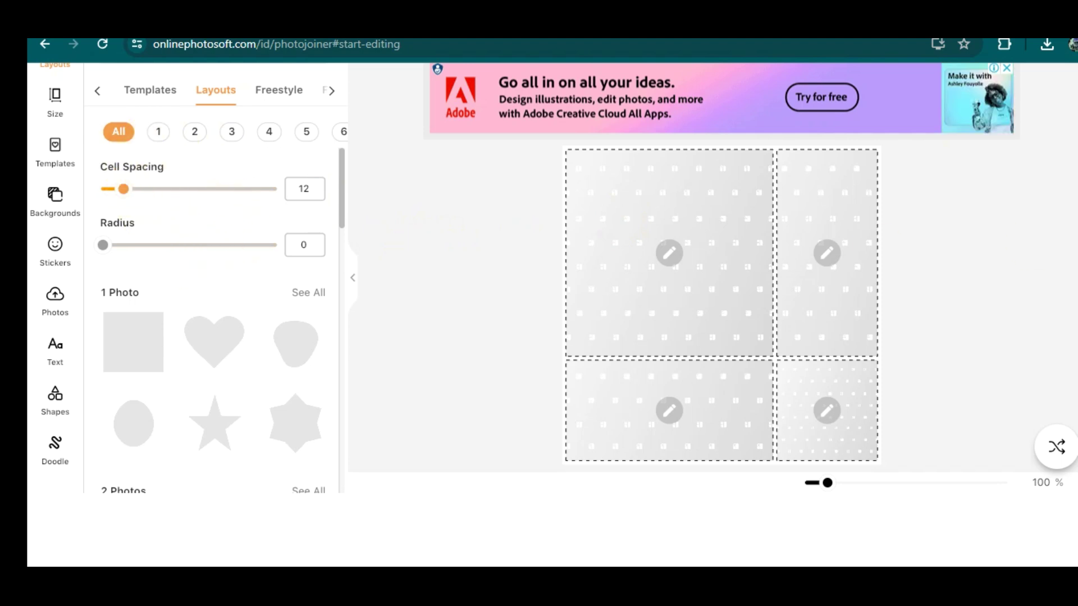
scroll(554, 285, "up", 1)
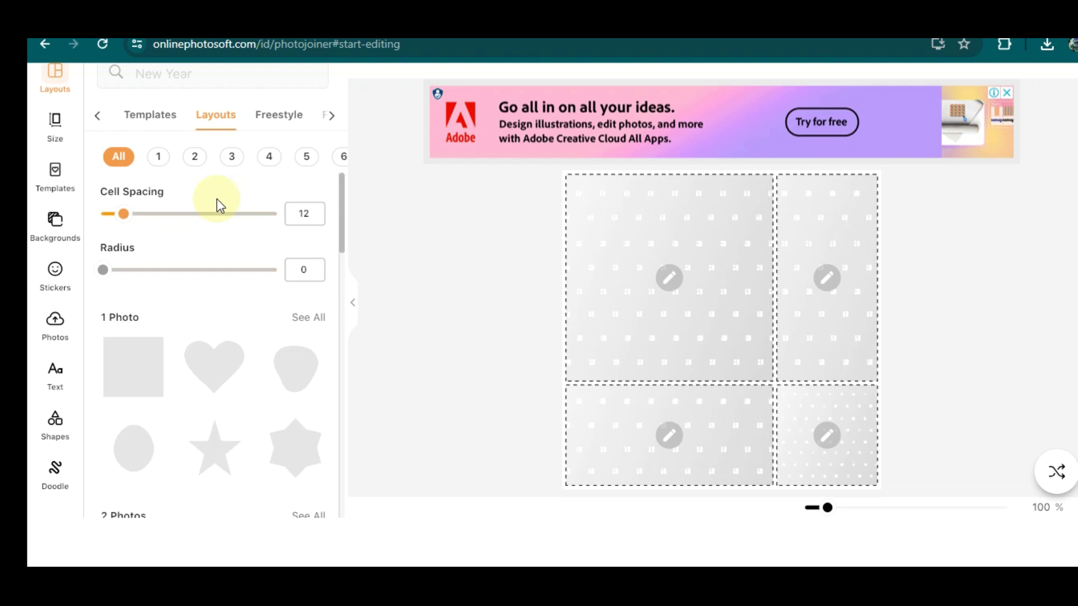
scroll(221, 369, "down", 4)
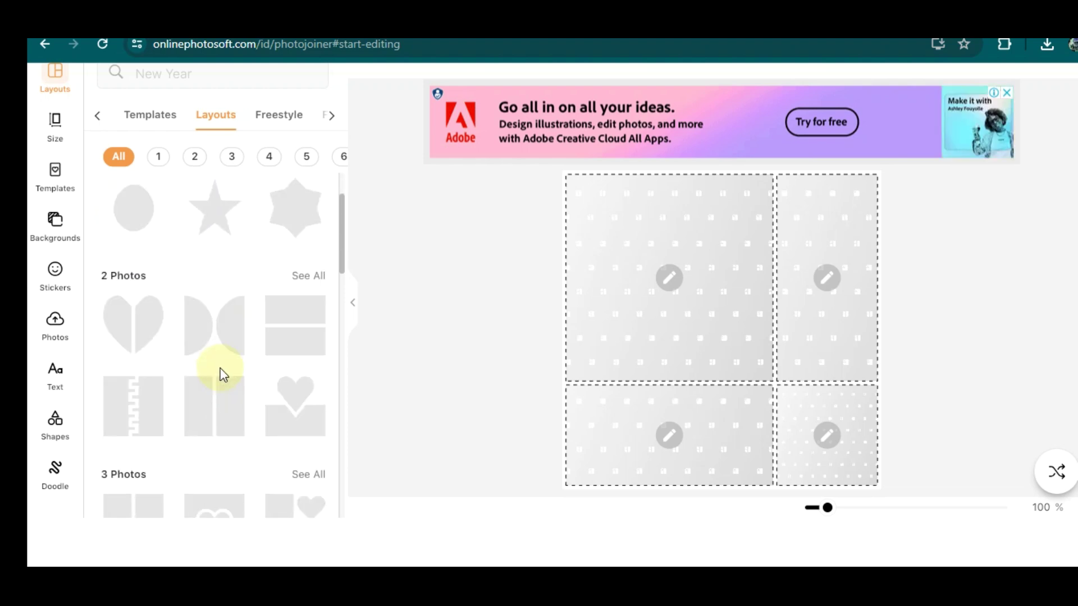
scroll(154, 284, "down", 3)
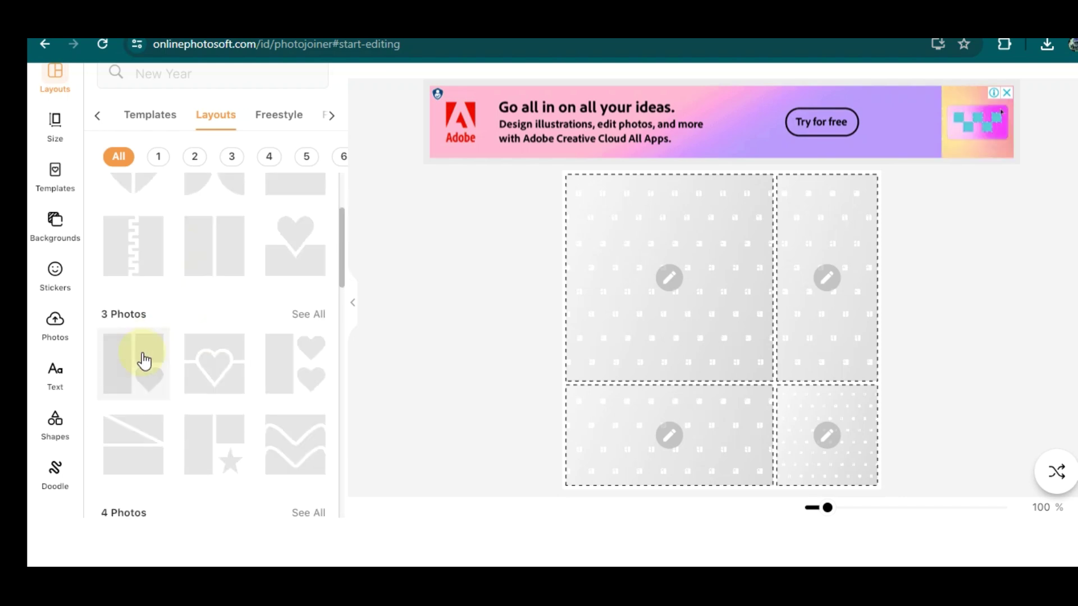
scroll(145, 361, "up", 1)
scroll(185, 371, "down", 6)
scroll(149, 390, "down", 1)
scroll(175, 351, "down", 4)
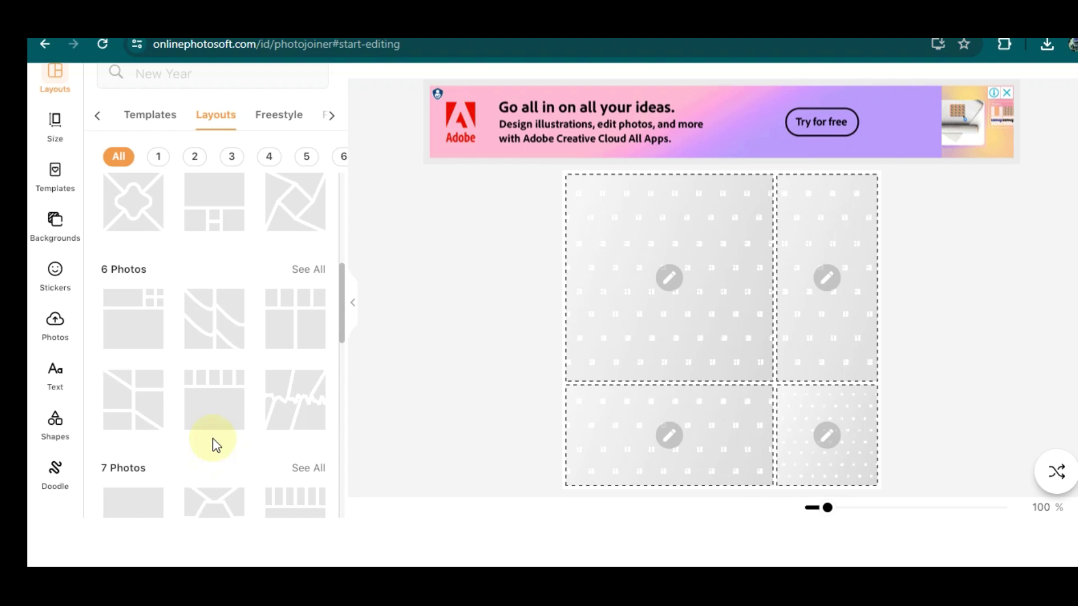
scroll(214, 439, "up", 4)
scroll(213, 439, "up", 3)
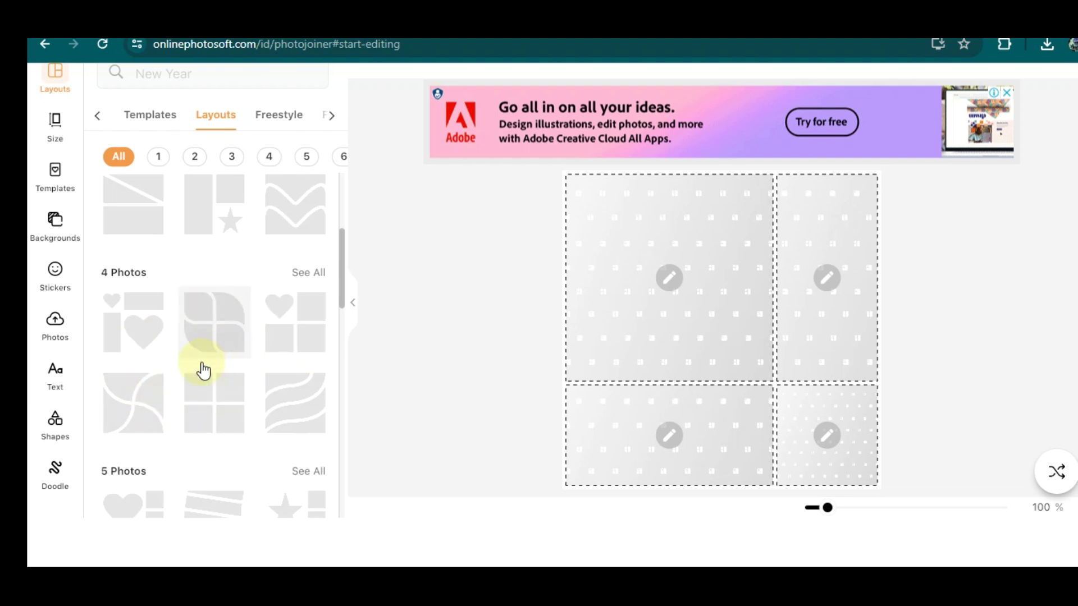
left_click(137, 416)
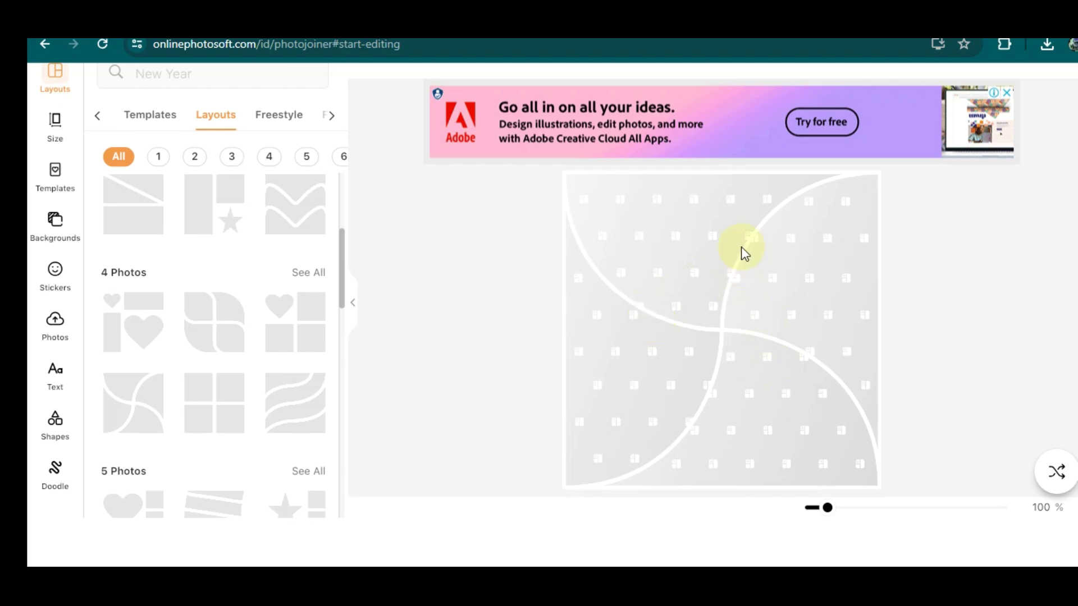
Load 'a foto 1.jpeg' into the top-left curved cell and drag it to frame the face.
left_click(672, 224)
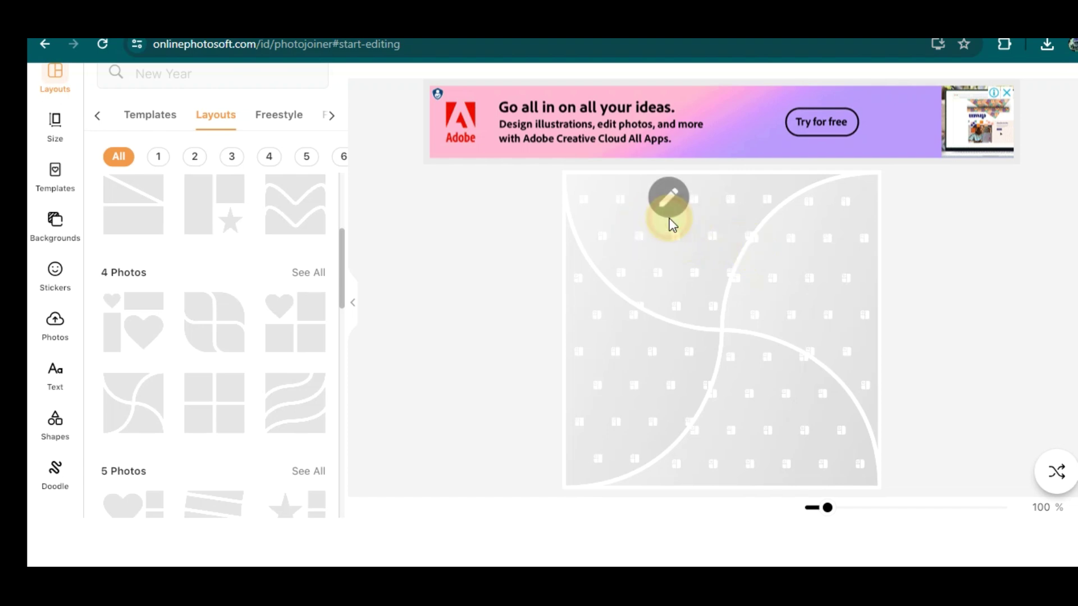
left_click(669, 206)
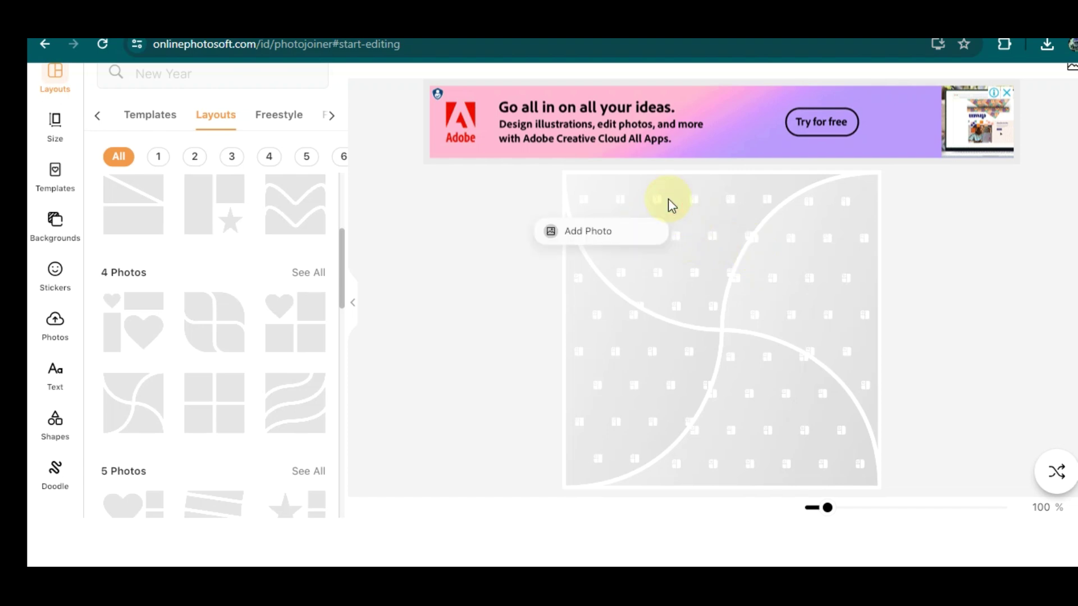
left_click(605, 239)
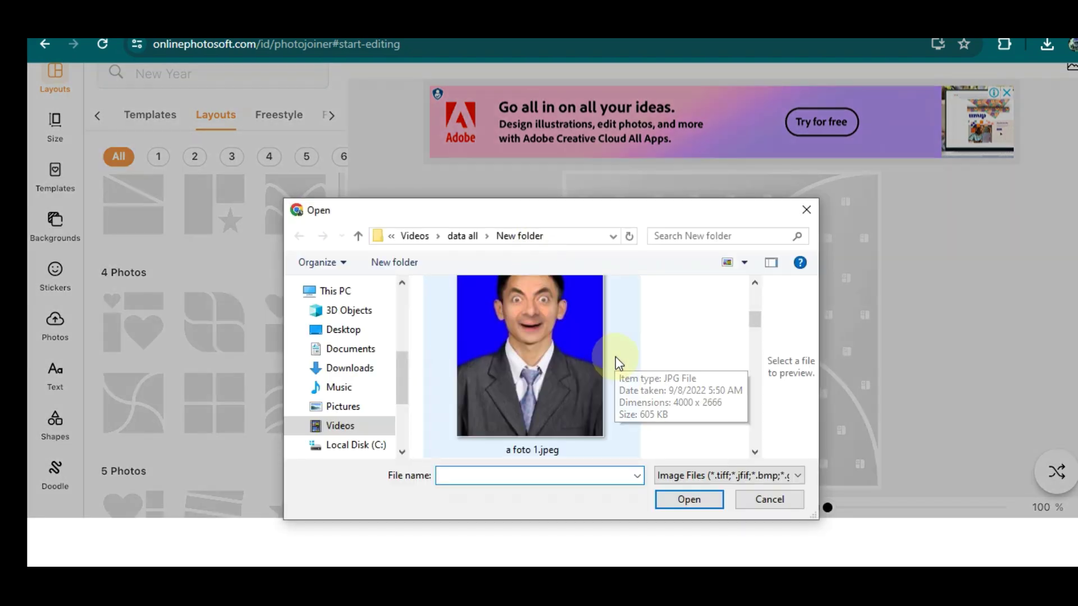
scroll(562, 354, "down", 3)
scroll(543, 338, "up", 1)
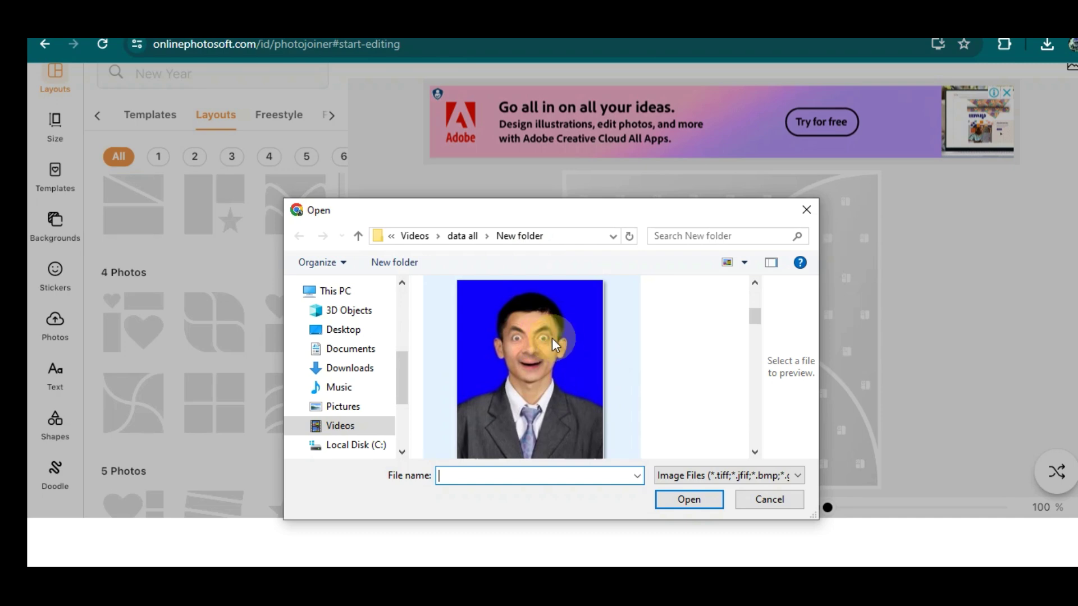
left_click(540, 340)
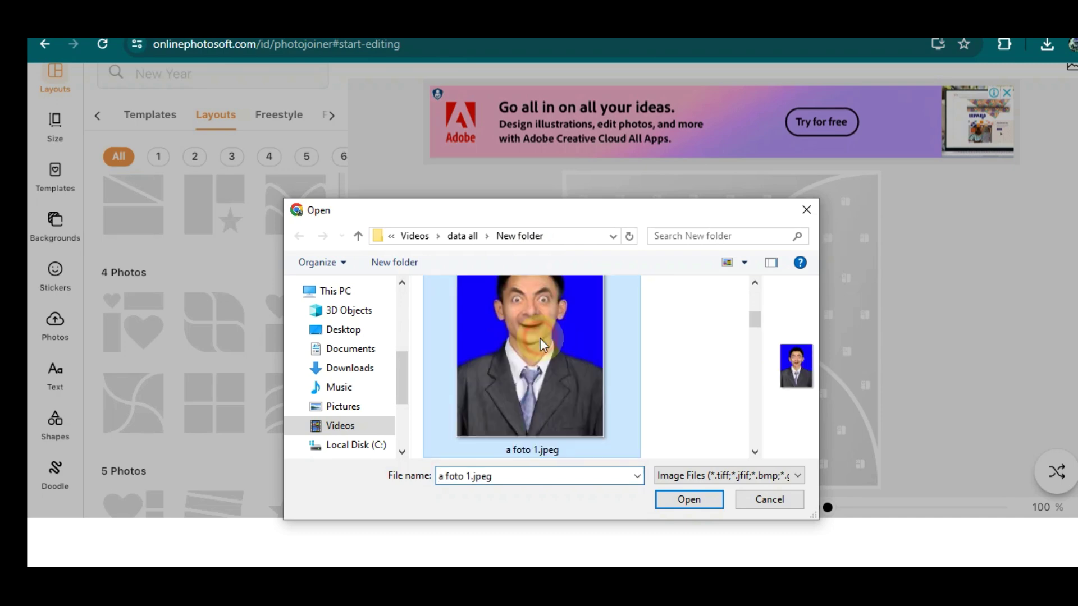
left_click(686, 497)
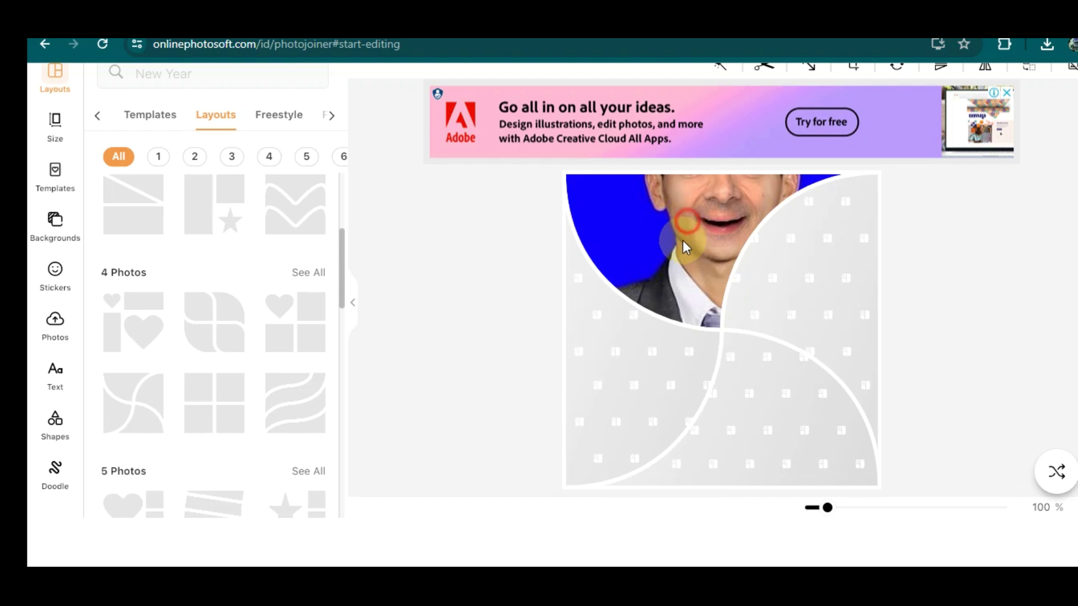
left_click_drag(684, 242, 686, 246)
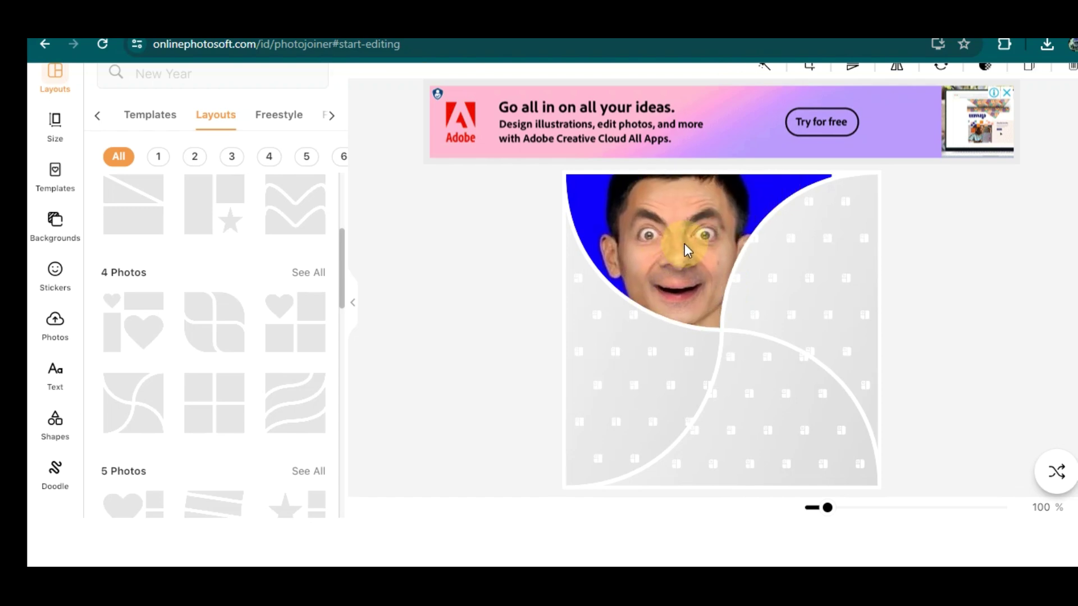
Refit the top-left portrait to its cell and pan it so the eyes and head show.
left_click(686, 247)
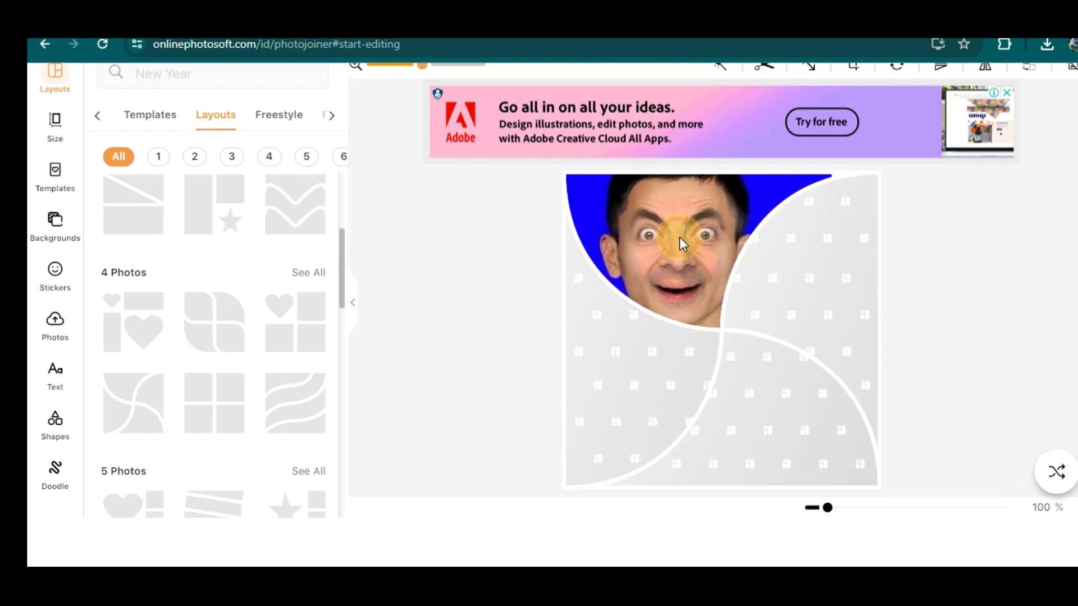
left_click(680, 217)
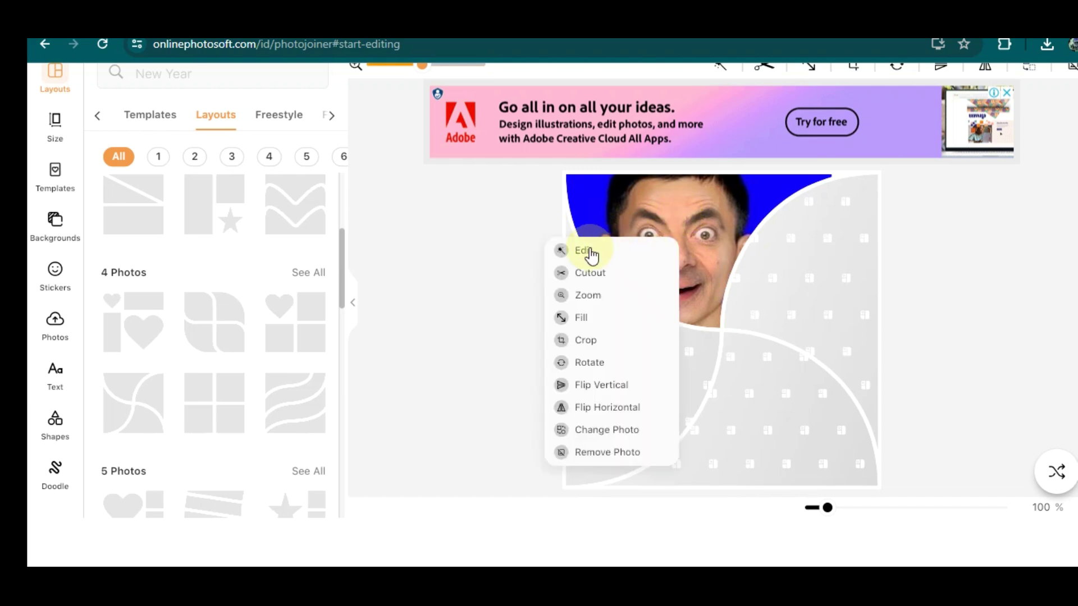
left_click(592, 318)
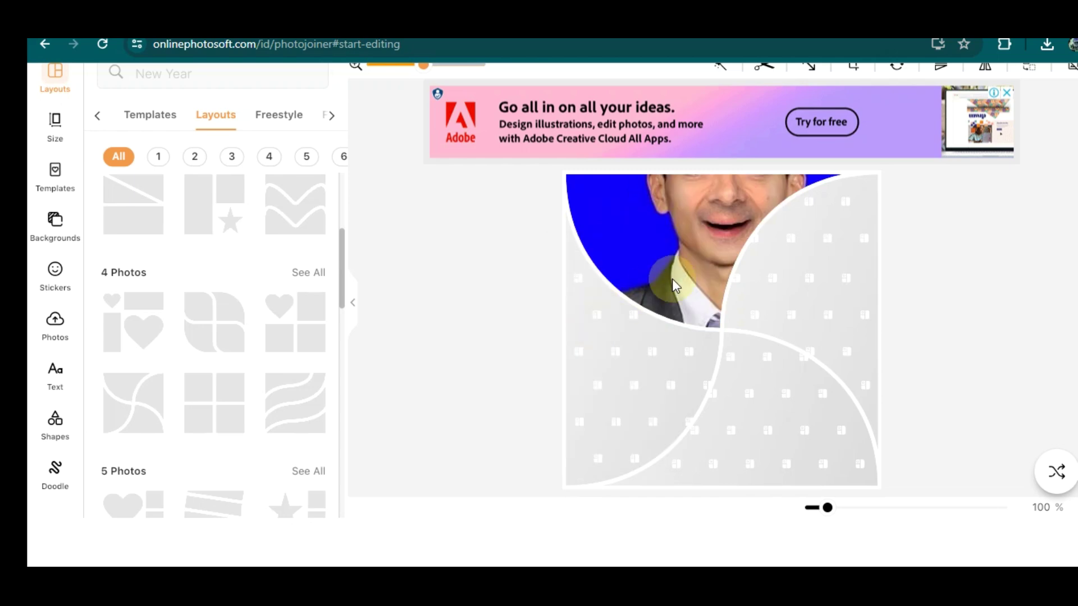
mouse_move(691, 251)
left_mouse_down()
mouse_move(669, 282)
mouse_move(677, 256)
left_mouse_up()
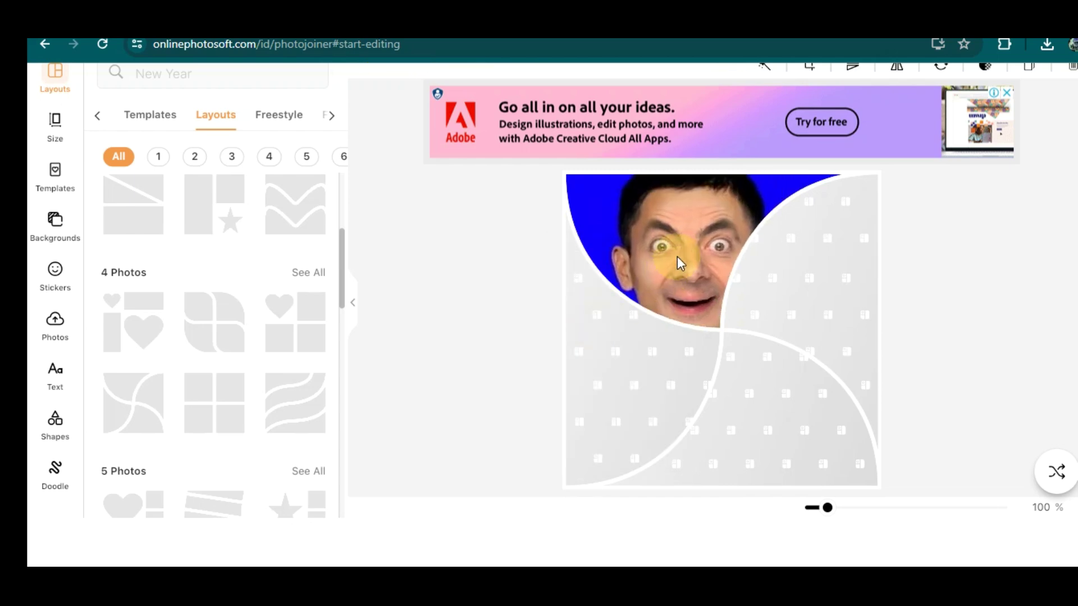
scroll(719, 337, "up", 1)
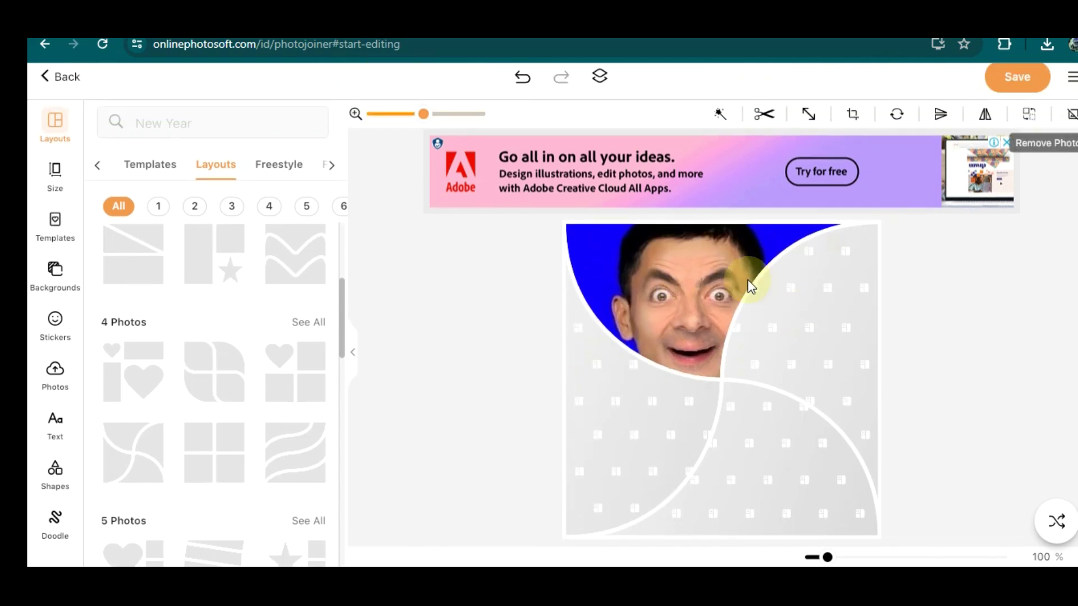
left_click_drag(702, 274, 699, 265)
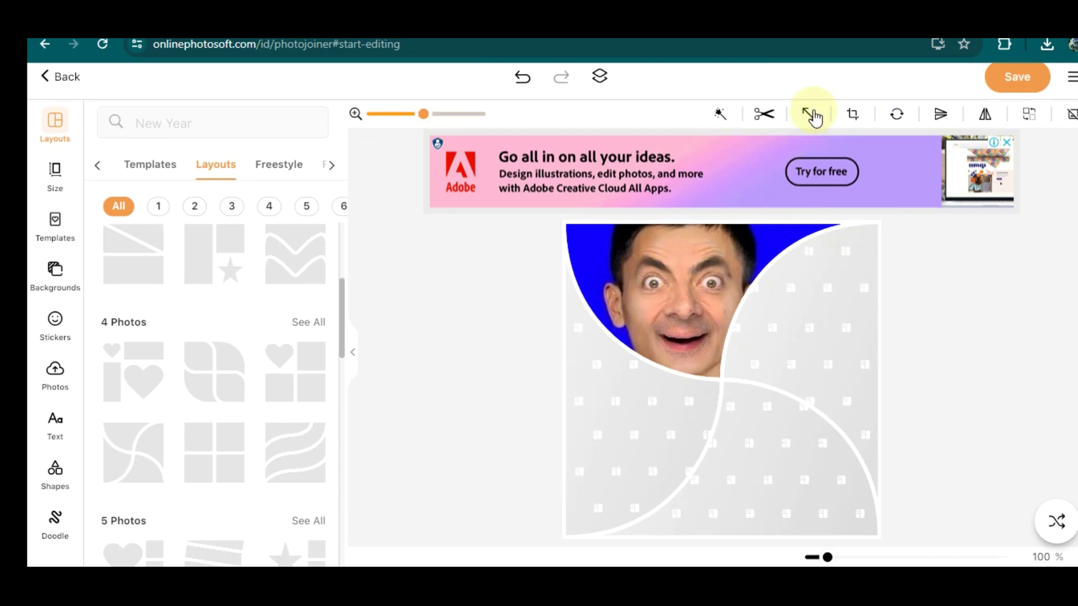
left_click(809, 114)
left_click_drag(689, 279, 659, 320)
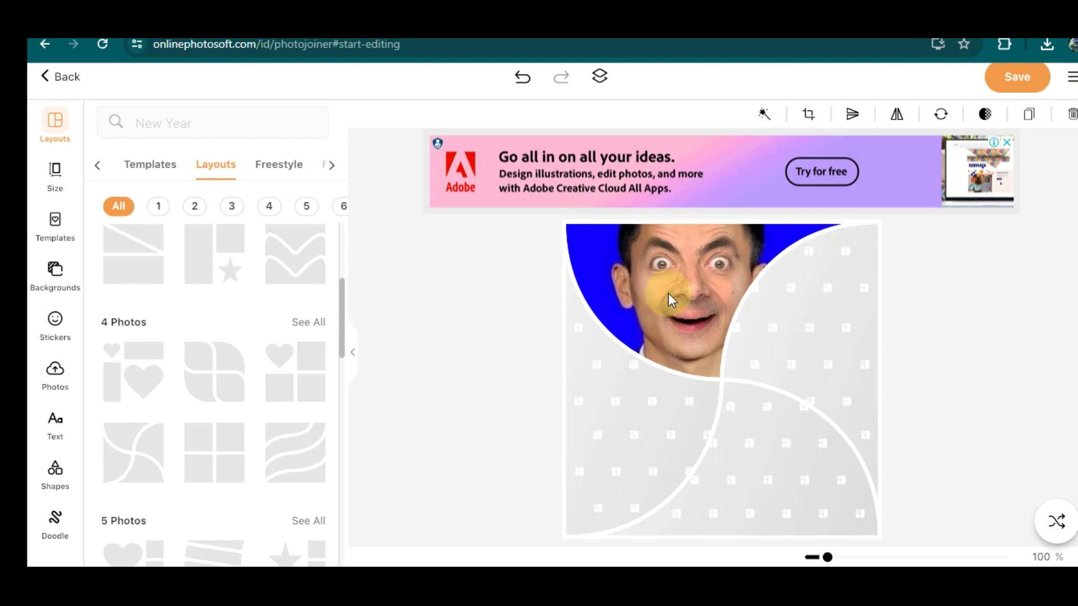
left_click_drag(669, 278, 668, 285)
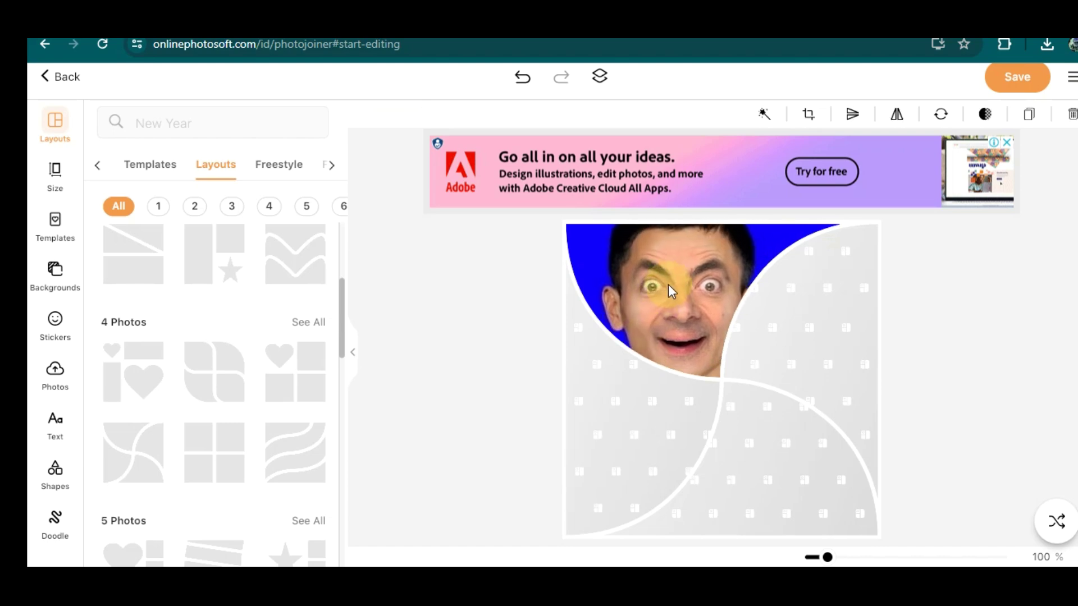
Scale the top-left photo down with the zoom slider and shift it up so head and shoulders fit.
left_click(668, 284)
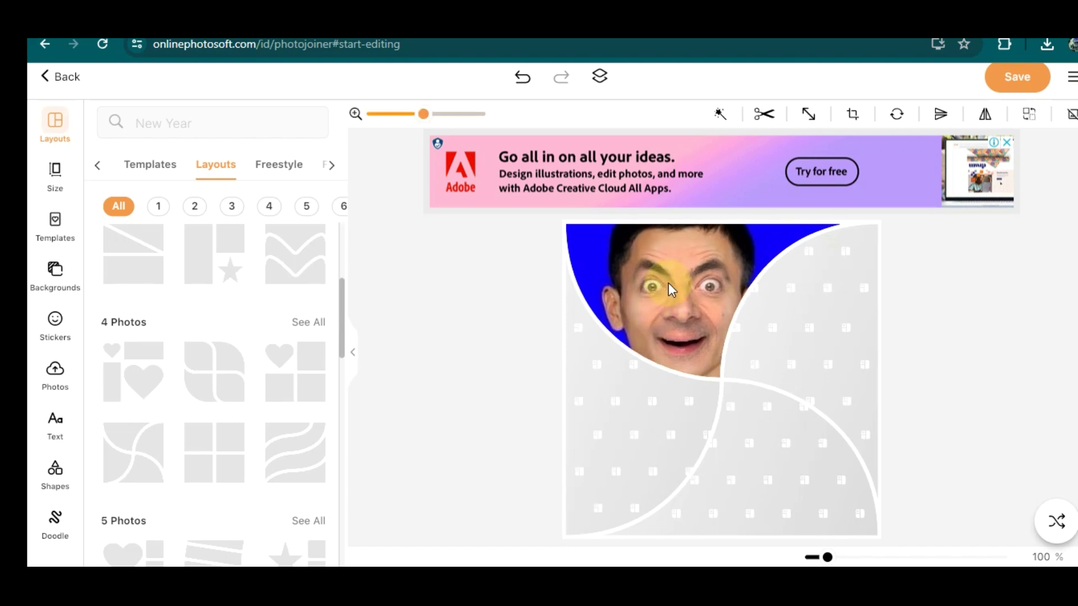
left_click_drag(423, 114, 398, 115)
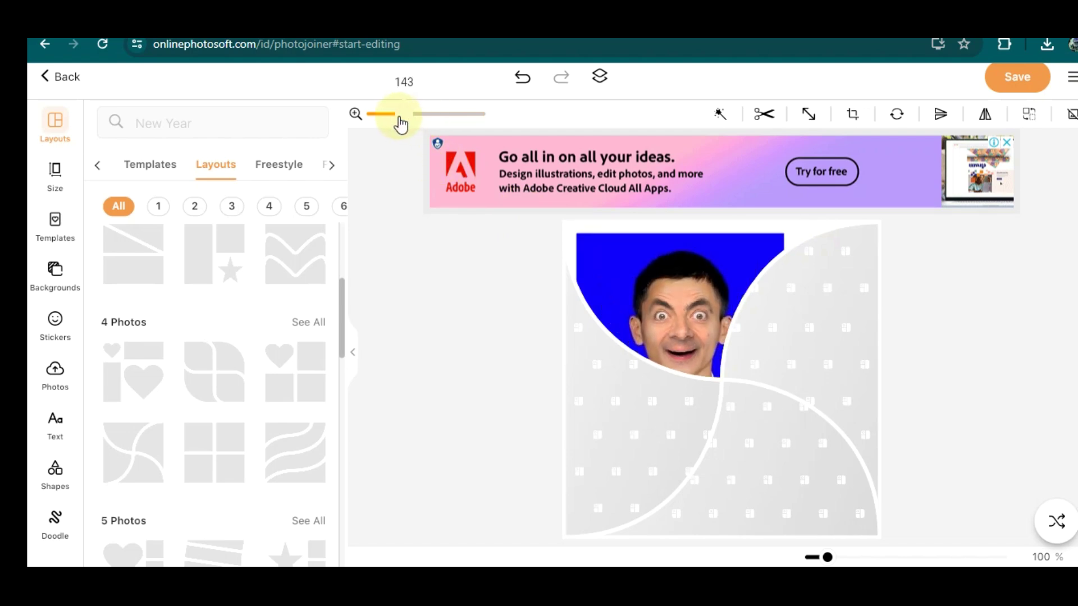
left_click_drag(398, 124, 402, 125)
mouse_move(698, 310)
left_mouse_down()
mouse_move(683, 275)
mouse_move(697, 261)
left_mouse_up()
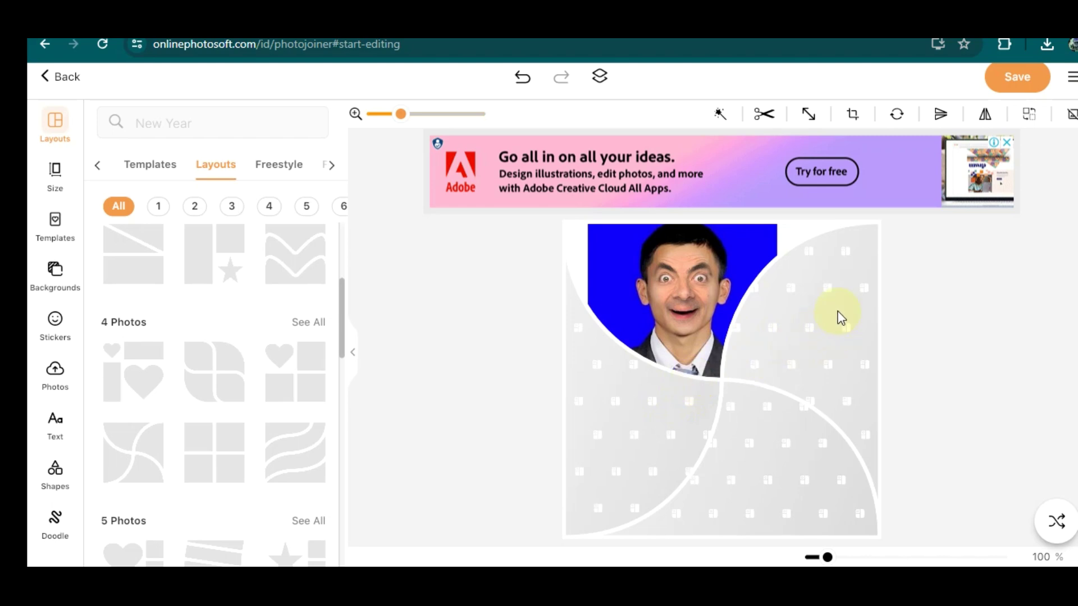
left_click(824, 292)
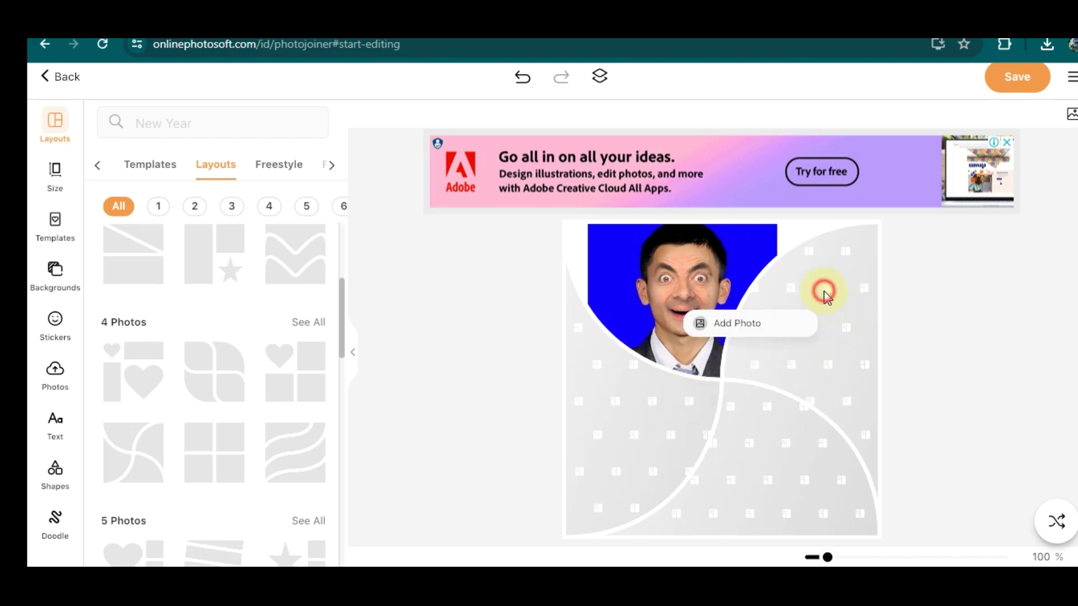
Load 'aa Foto dengan watermark.jpg' into the top-right cell and drag it into position.
left_click(745, 328)
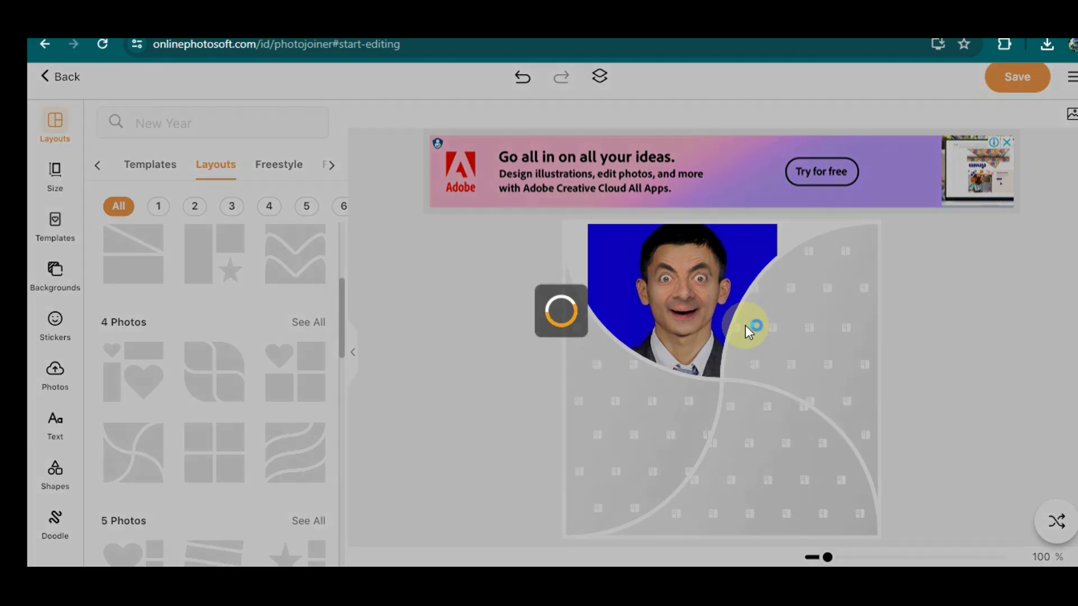
scroll(530, 370, "down", 2)
scroll(555, 378, "down", 2)
scroll(554, 364, "up", 1)
scroll(542, 372, "down", 1)
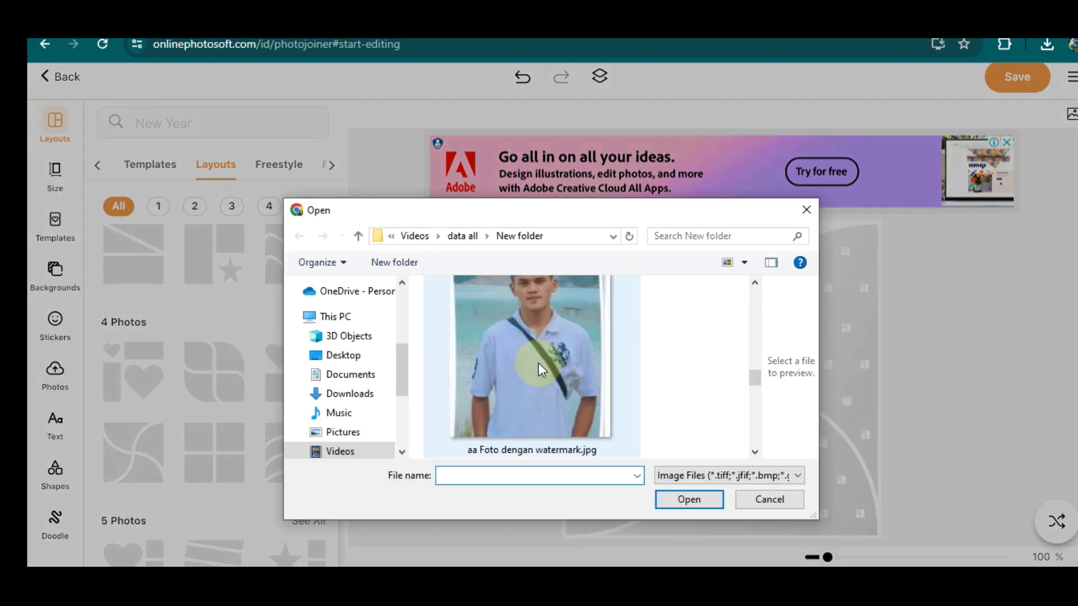
left_click(538, 362)
left_click(690, 500)
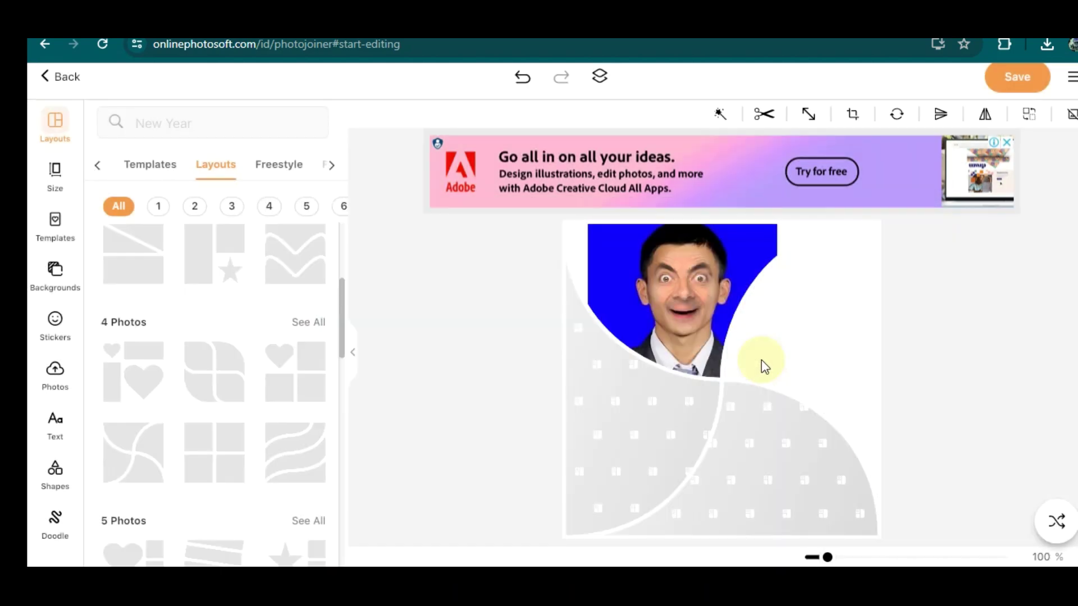
left_click_drag(807, 299, 827, 300)
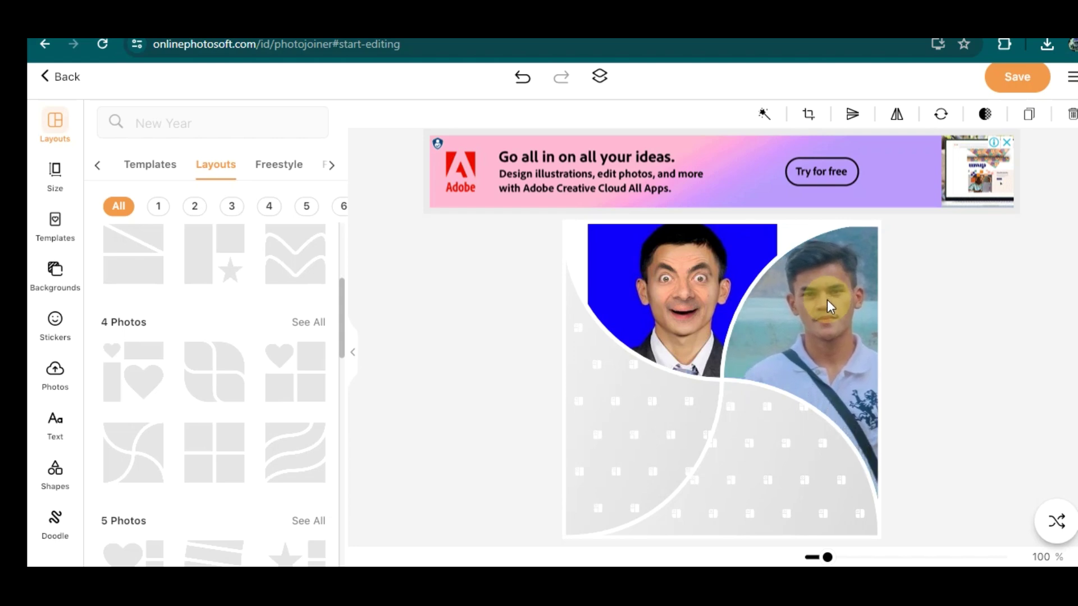
left_click(760, 476)
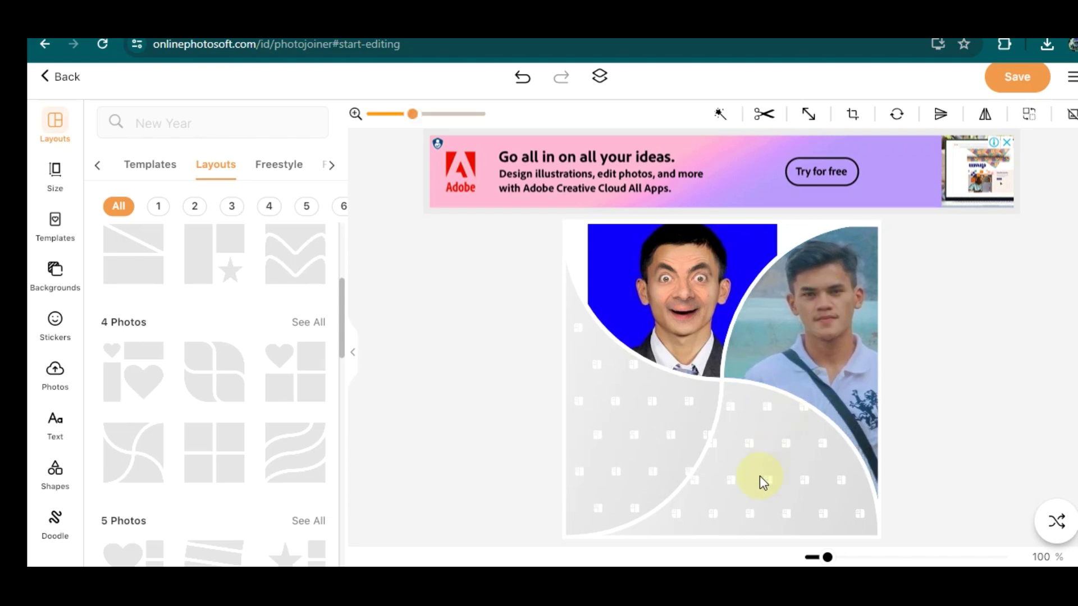
Load 'WhatsApp Image 2024-04-09 at 09.24.50.jpeg' into the bottom-left cell and move it to show the man's face.
left_click(621, 418)
left_click(553, 410)
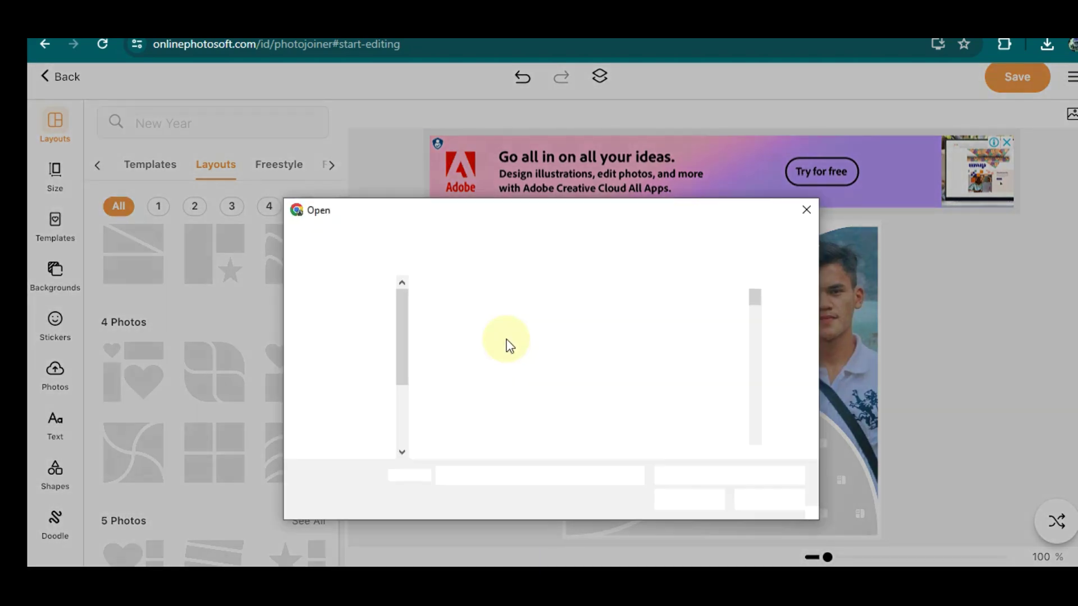
scroll(530, 346, "down", 2)
scroll(530, 346, "down", 2)
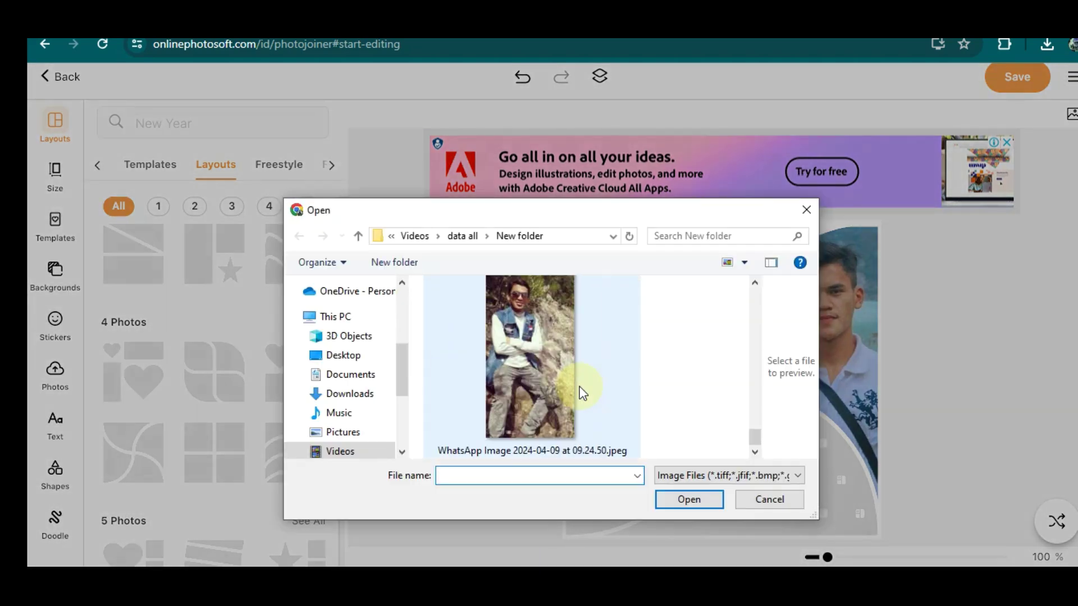
left_click(526, 355)
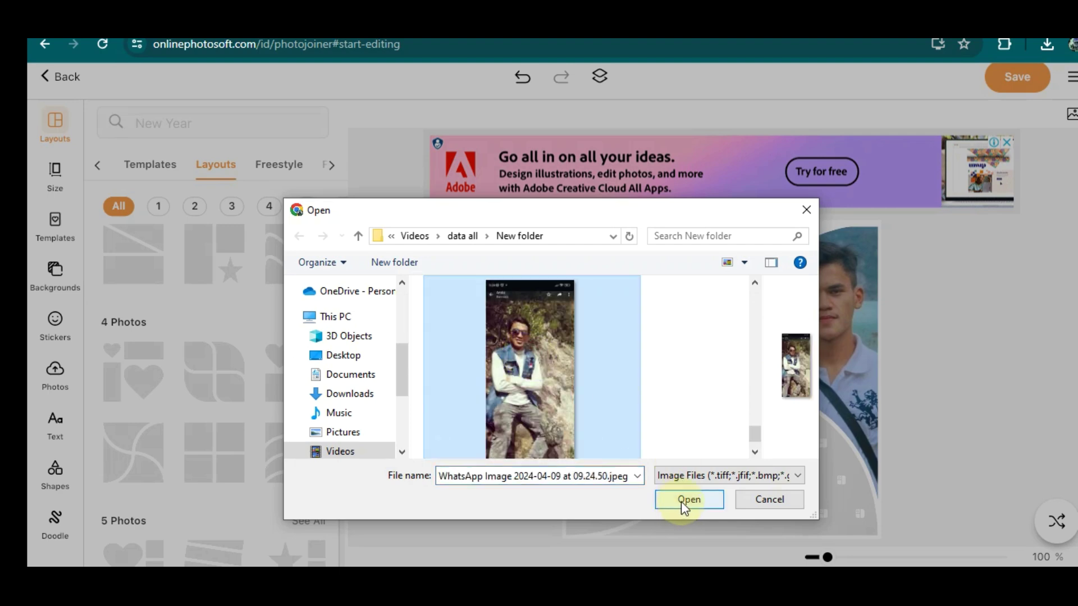
left_click(681, 501)
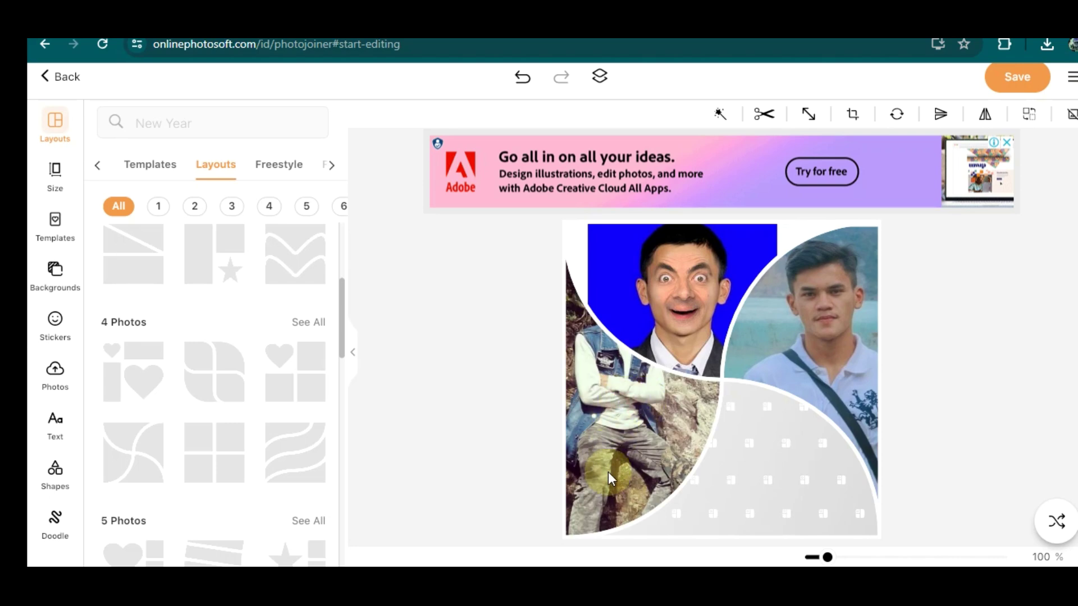
left_click_drag(608, 475, 610, 388)
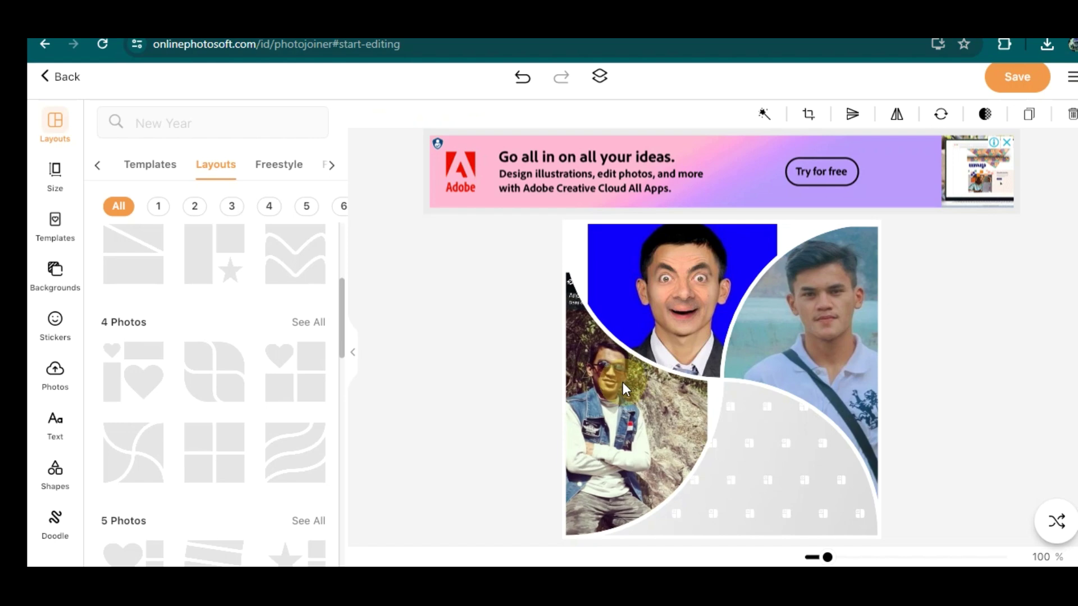
left_click_drag(616, 385, 635, 383)
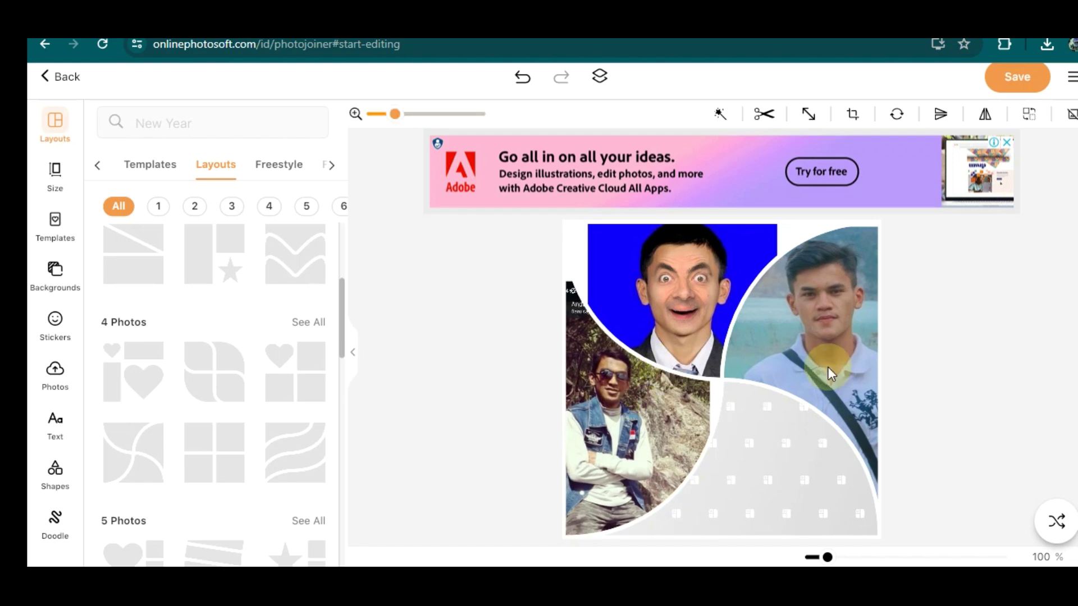
left_click(784, 456)
Load 'a gabung foto.jpg' into the bottom-right cell and move it down to show the face.
left_click(716, 440)
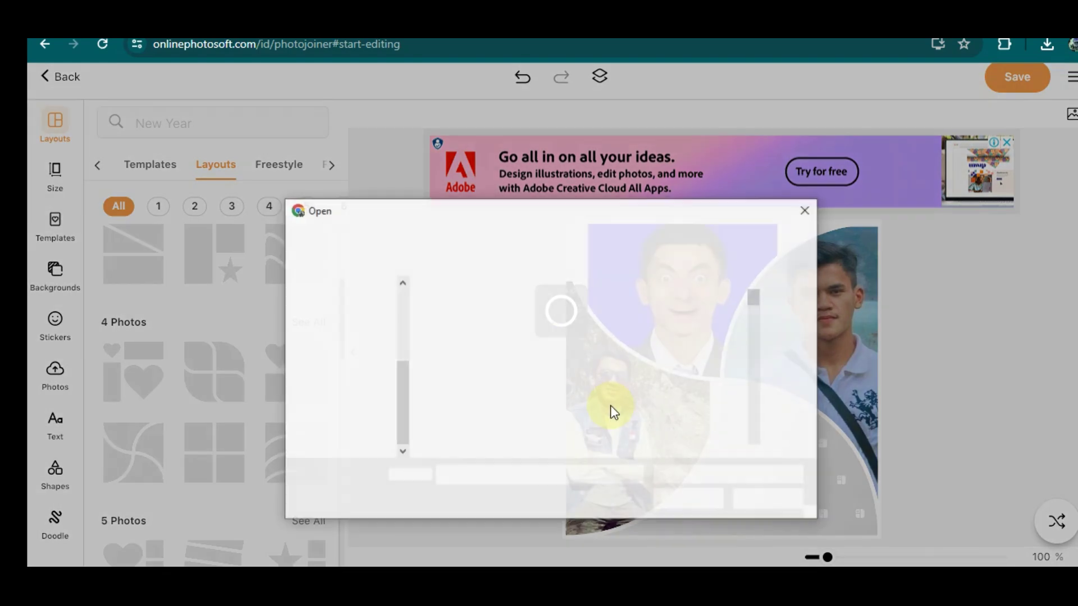
scroll(564, 377, "up", 2)
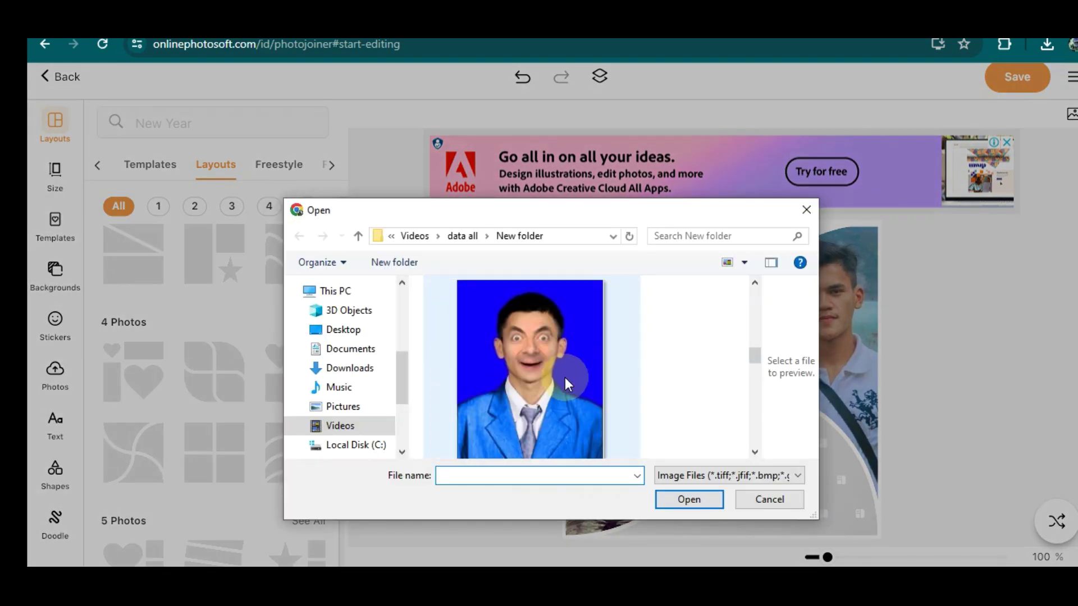
left_click(564, 376)
left_click(678, 501)
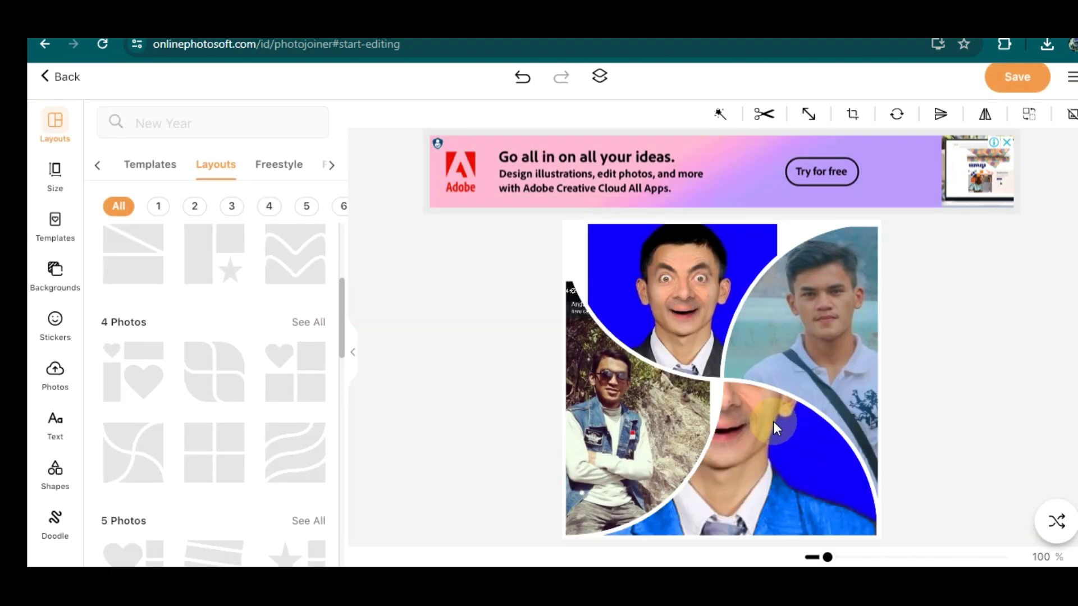
left_click_drag(773, 421, 770, 484)
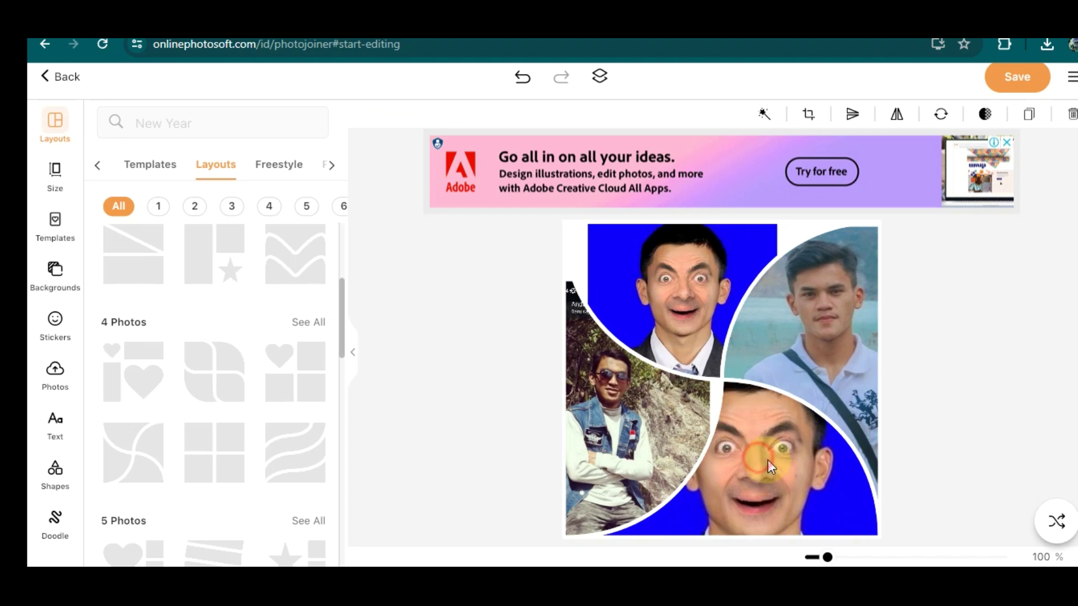
Resize the bottom-right photo with the zoom slider and nudge it slightly left.
left_click(423, 118)
left_click_drag(422, 117, 399, 115)
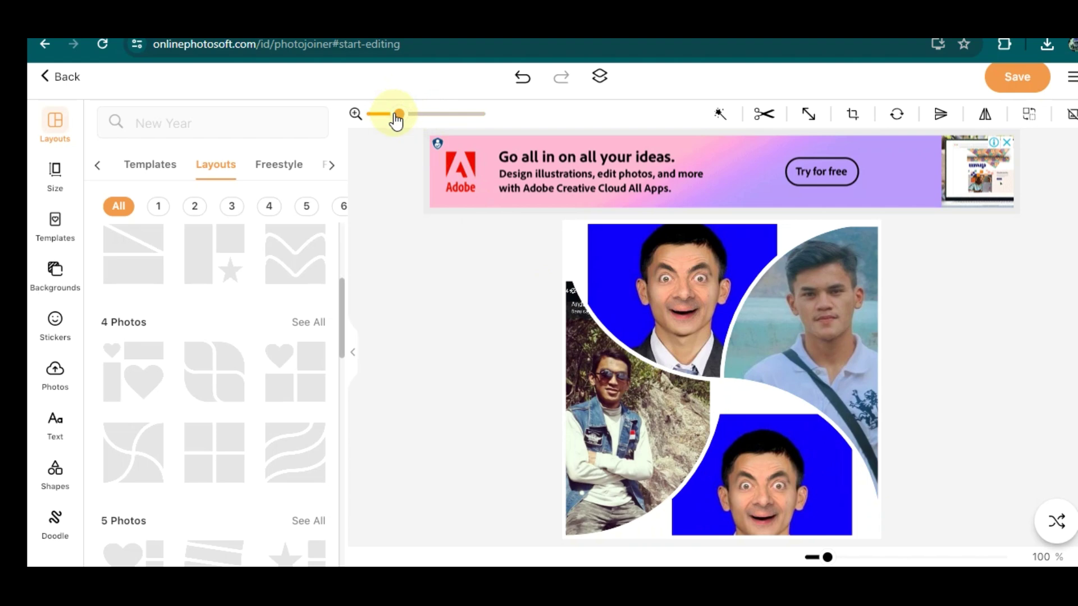
left_click_drag(399, 113, 406, 114)
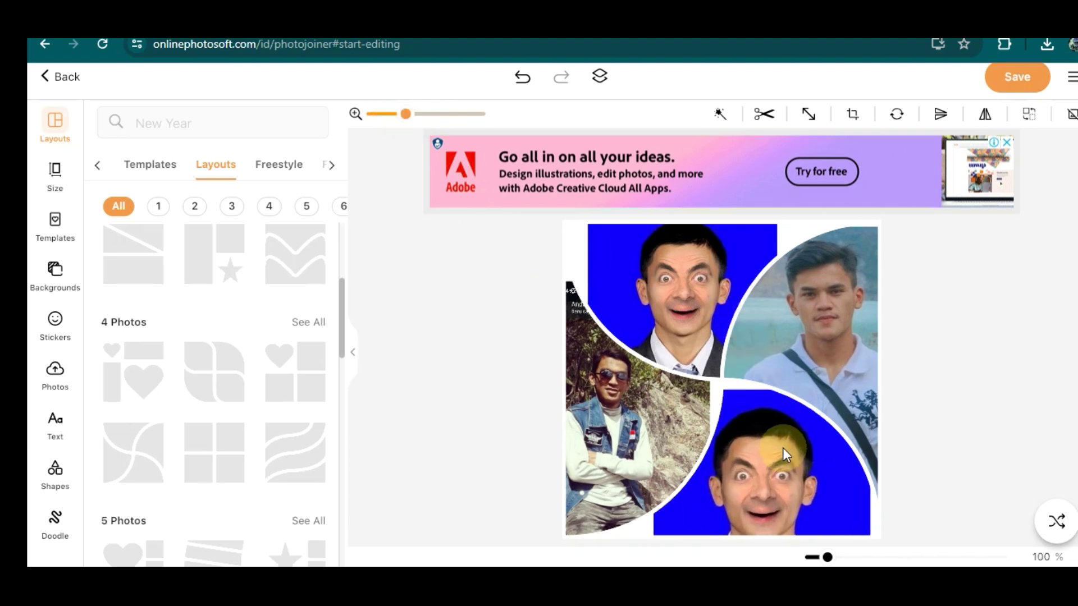
left_click_drag(783, 448, 780, 446)
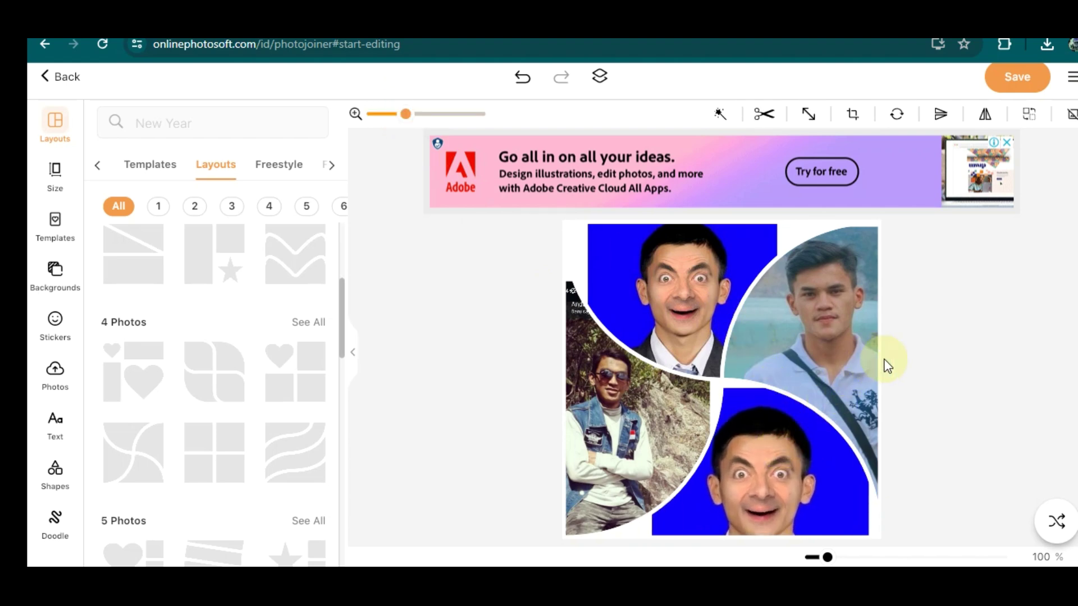
left_click(939, 378)
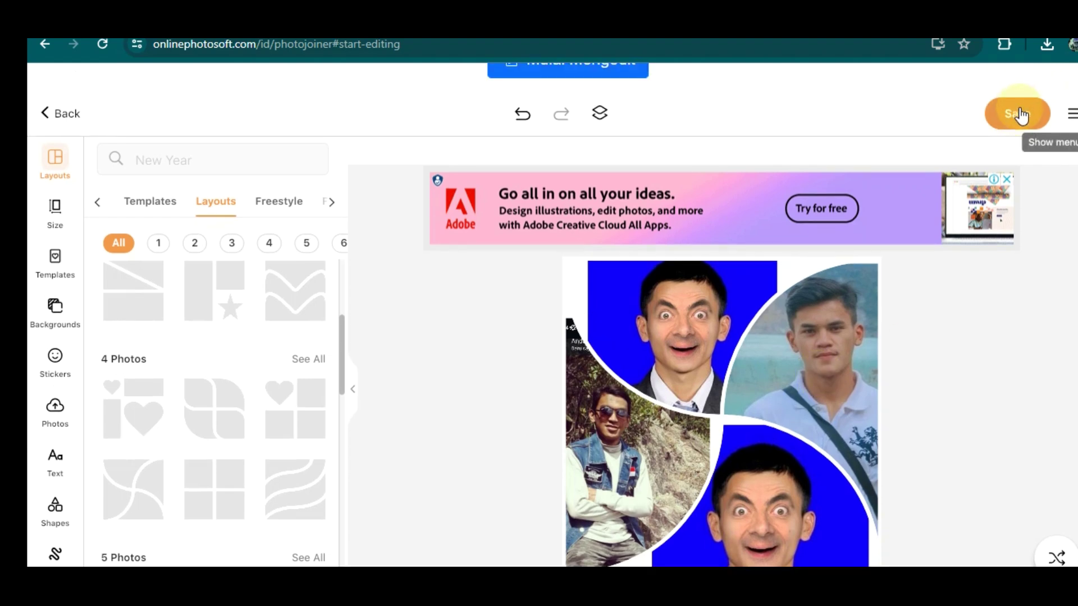
Deselect the photos and save the finished four-photo curved collage.
left_click(1013, 112)
left_click(1009, 105)
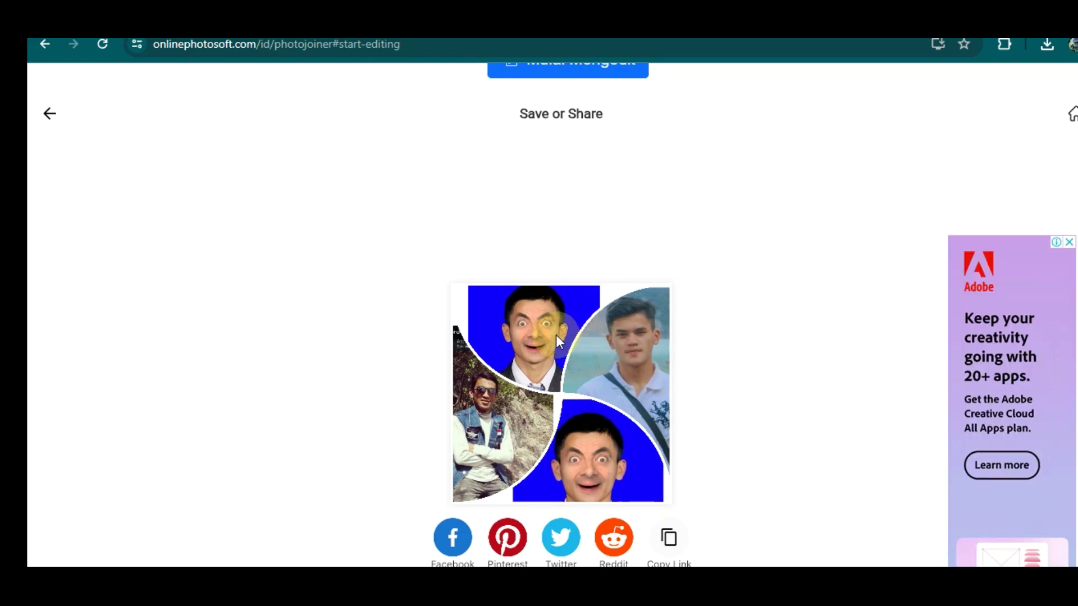
Download the collage as MixCollage-01-Jun-2024-02-PM-5317.jpg and open the downloaded file.
scroll(556, 334, "down", 1)
scroll(553, 335, "down", 1)
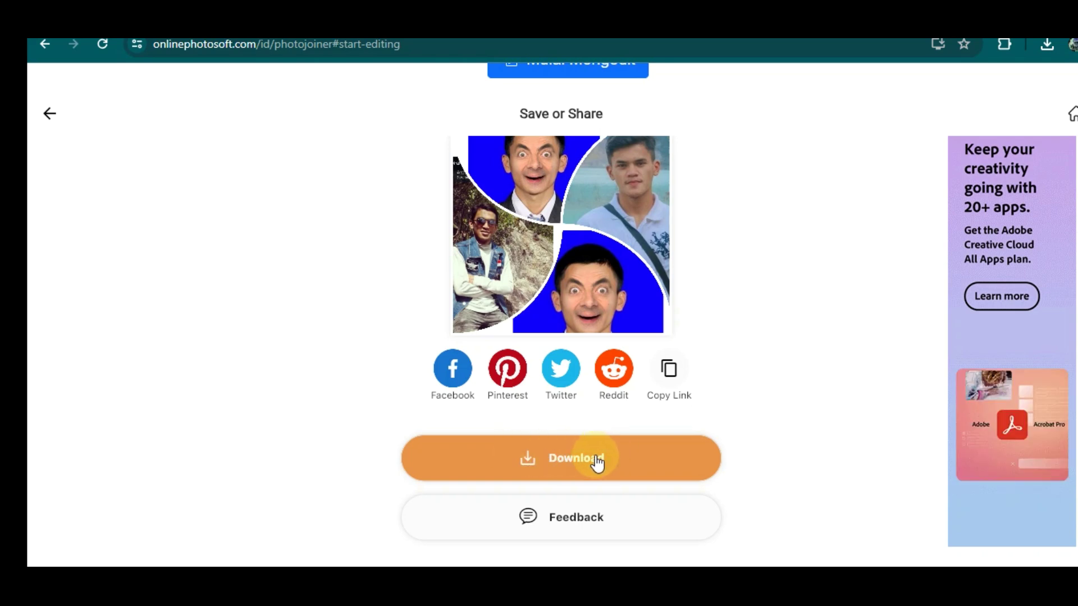
left_click(570, 462)
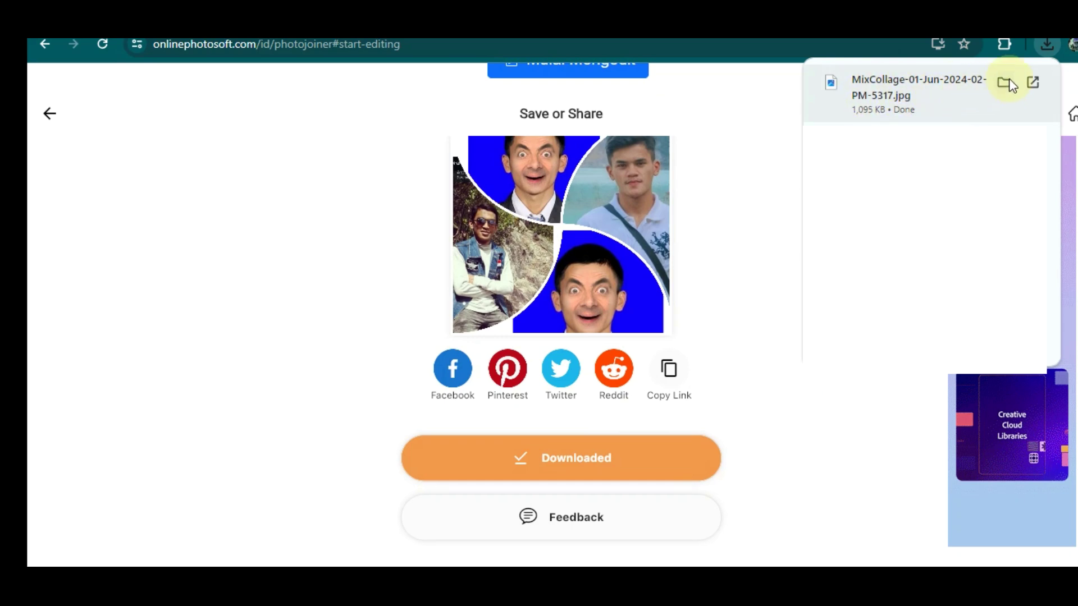
left_click(1034, 83)
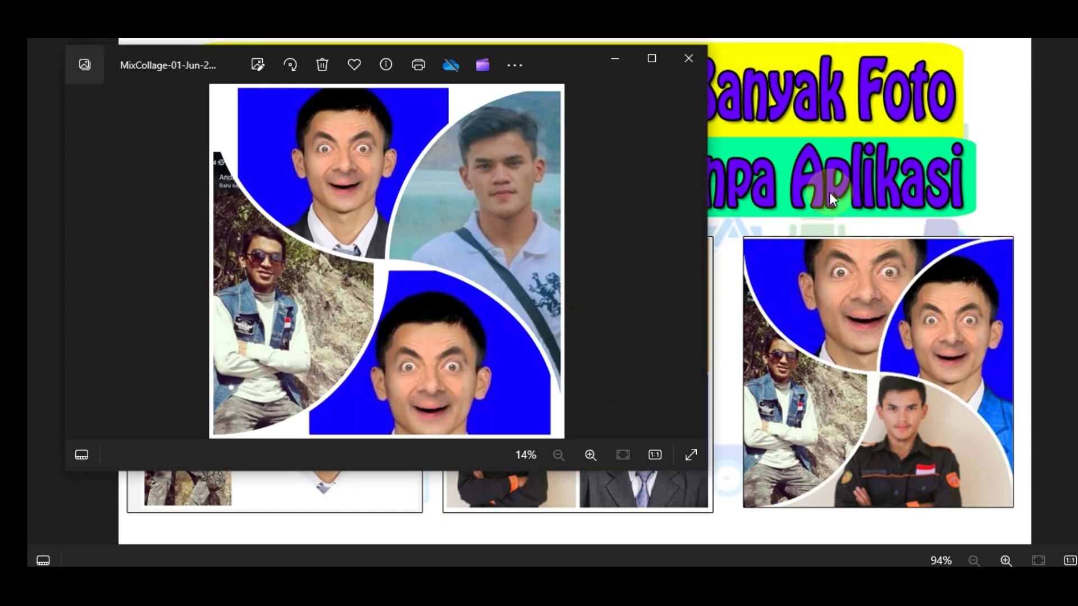
Maximize the Windows Photos viewer so the four-photo curved collage fills the screen.
left_click(652, 60)
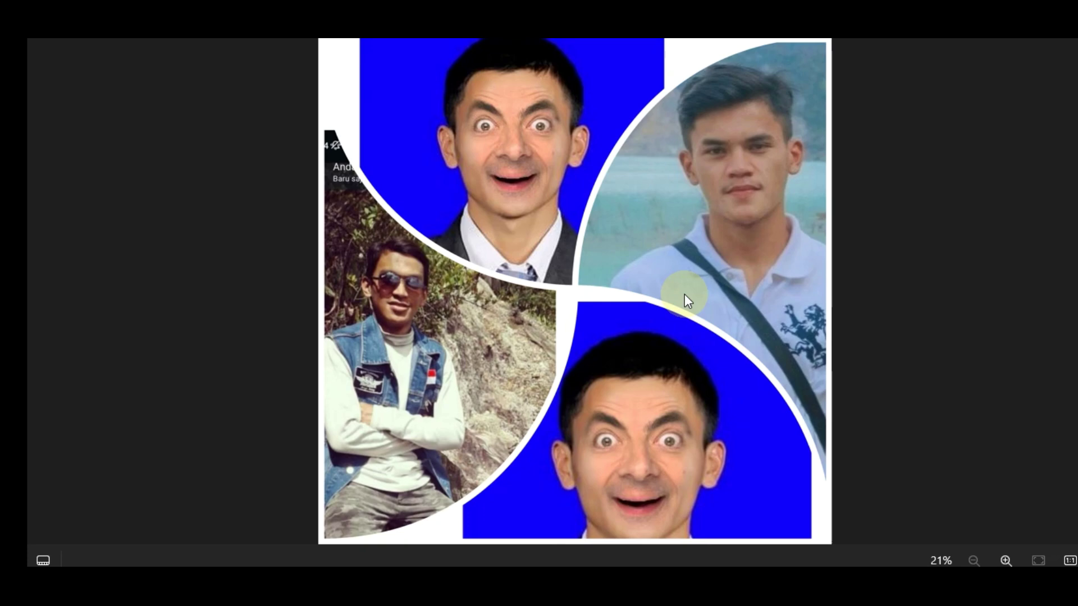